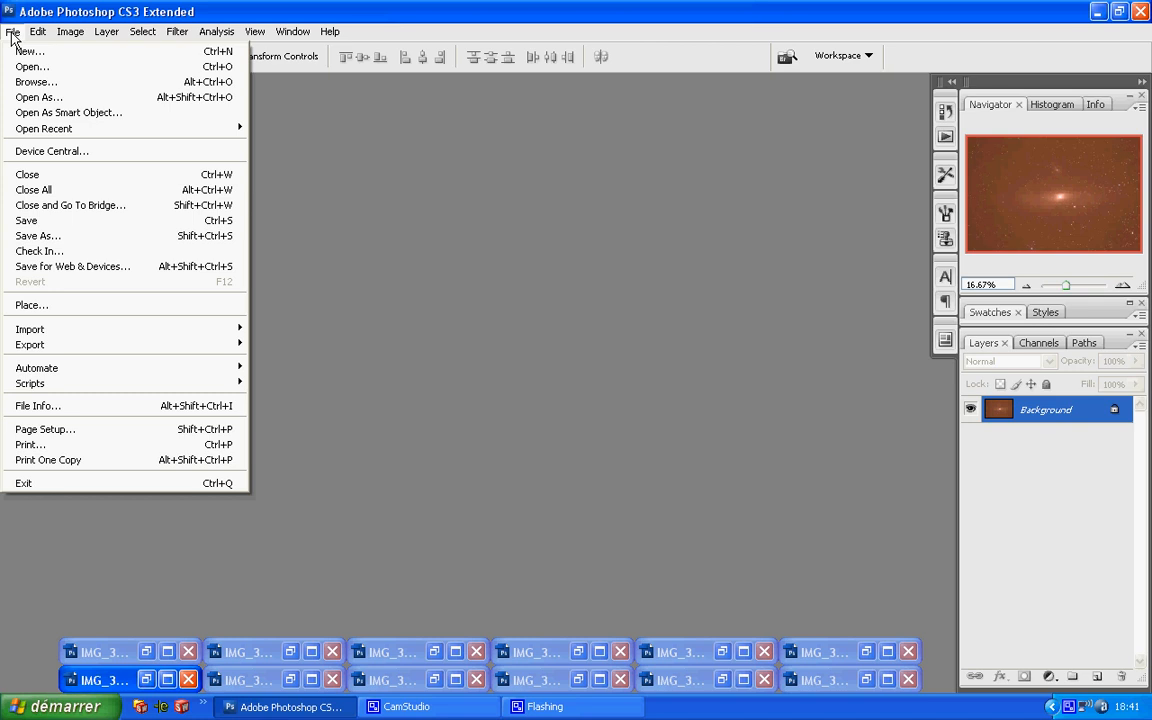
Open the twelve raw images IMG_3571 to IMG_3583 from the 301 sec folder in Camera Raw
click(28, 66)
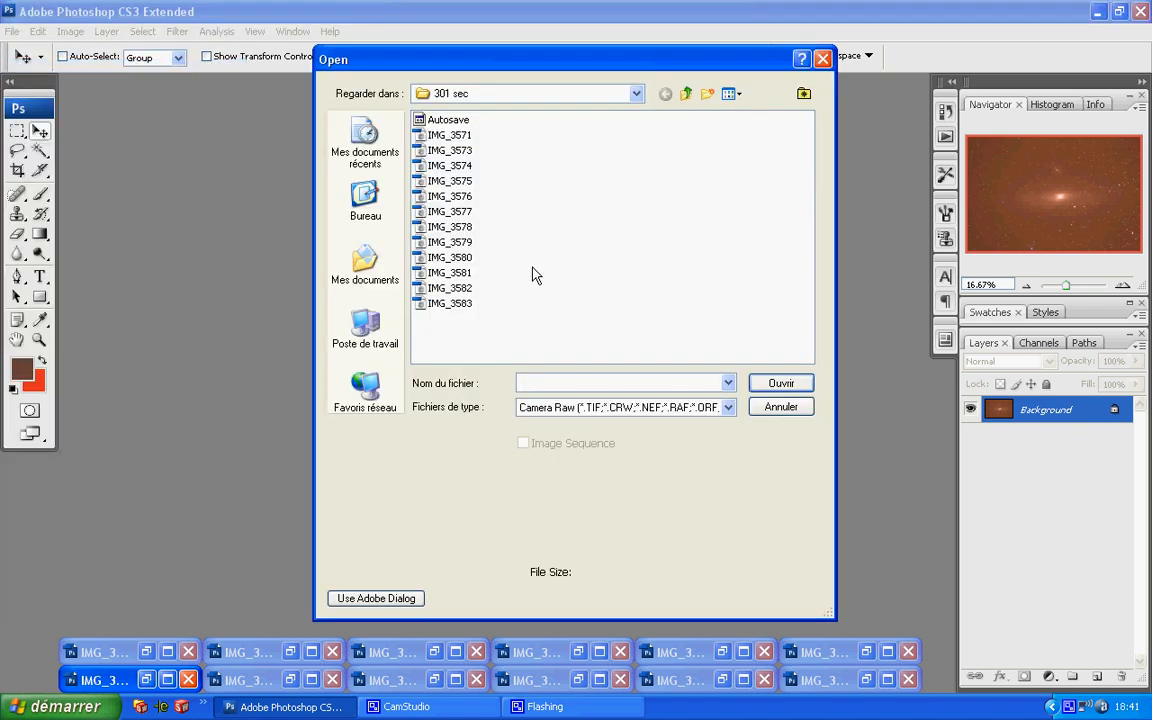
drag(468, 330, 447, 143)
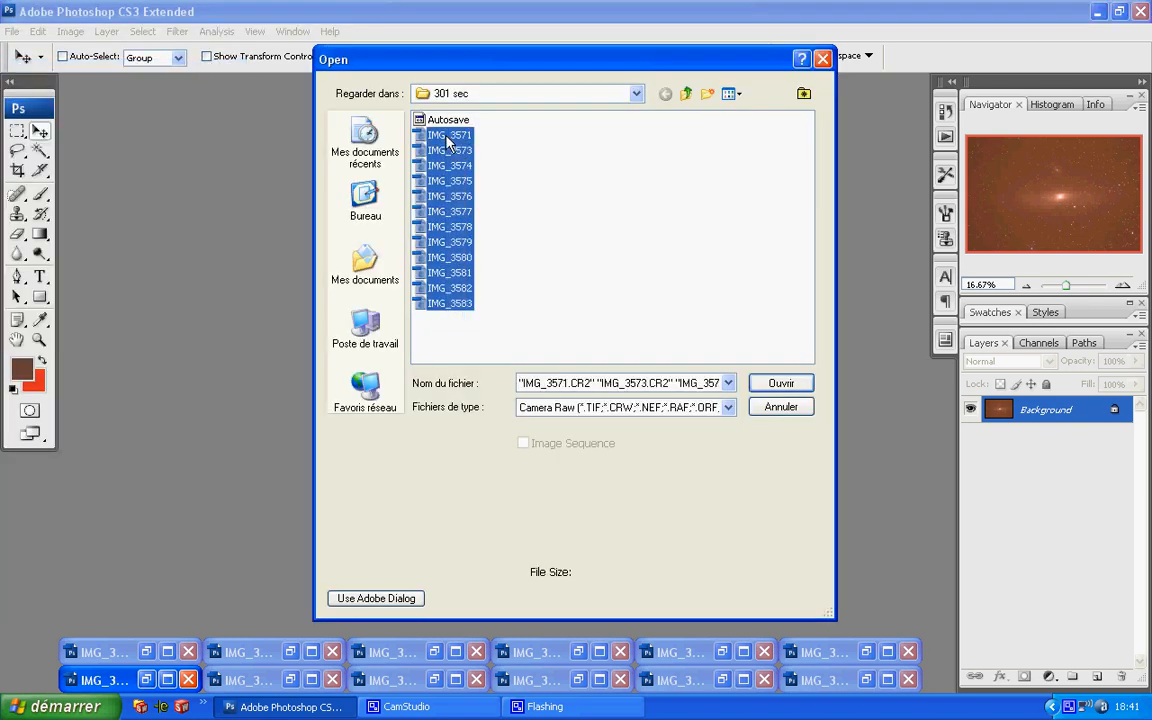
click(783, 386)
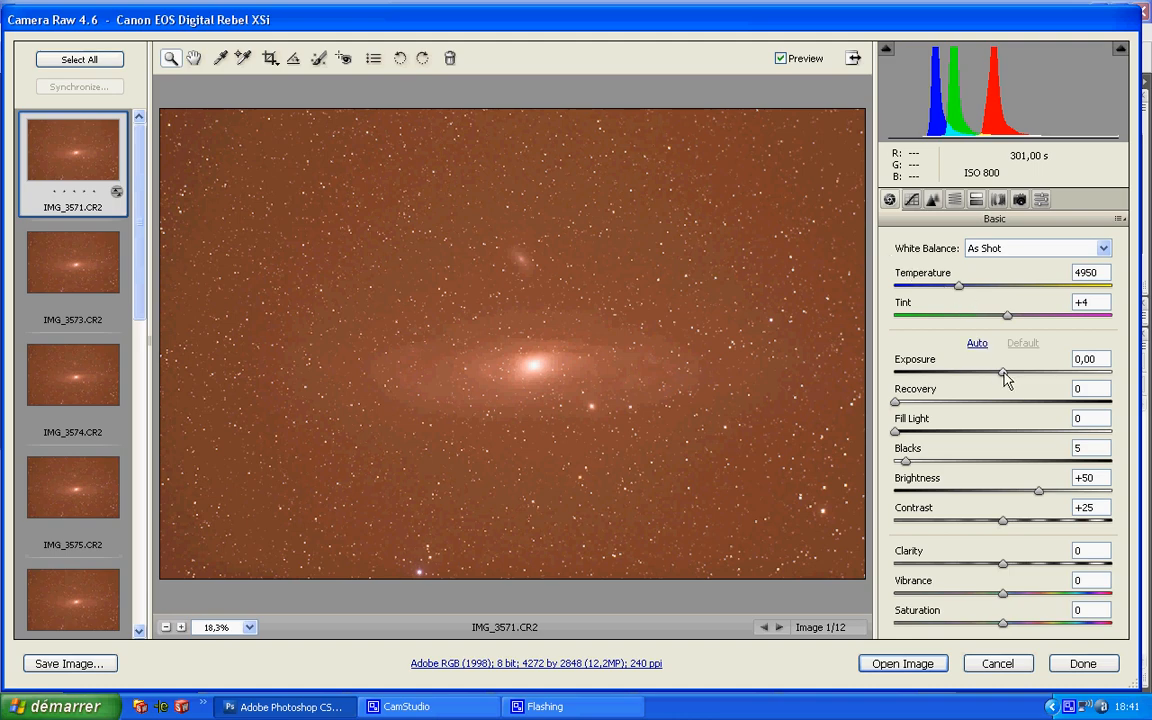
Try an exposure of -0.10 on IMG_3571, restore the default, and look through the white balance presets
mouse_move(1005, 378)
mouse_down()
mouse_move(1062, 376)
mouse_move(985, 378)
mouse_move(1000, 379)
mouse_up()
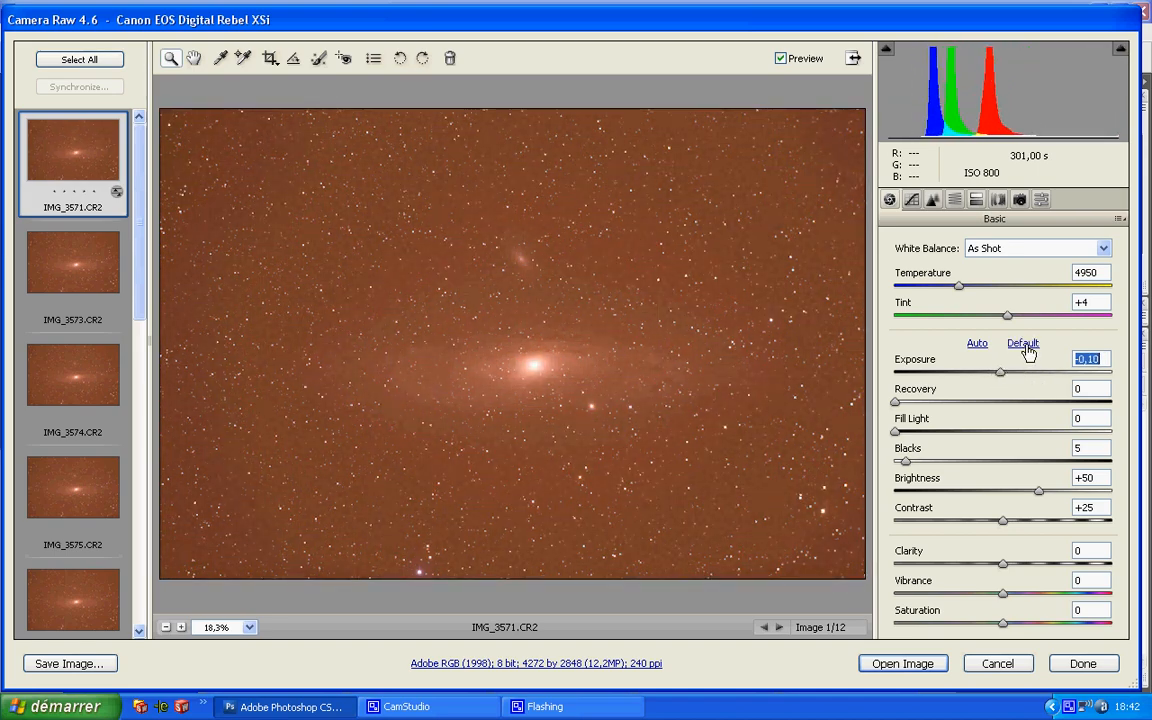
click(1024, 344)
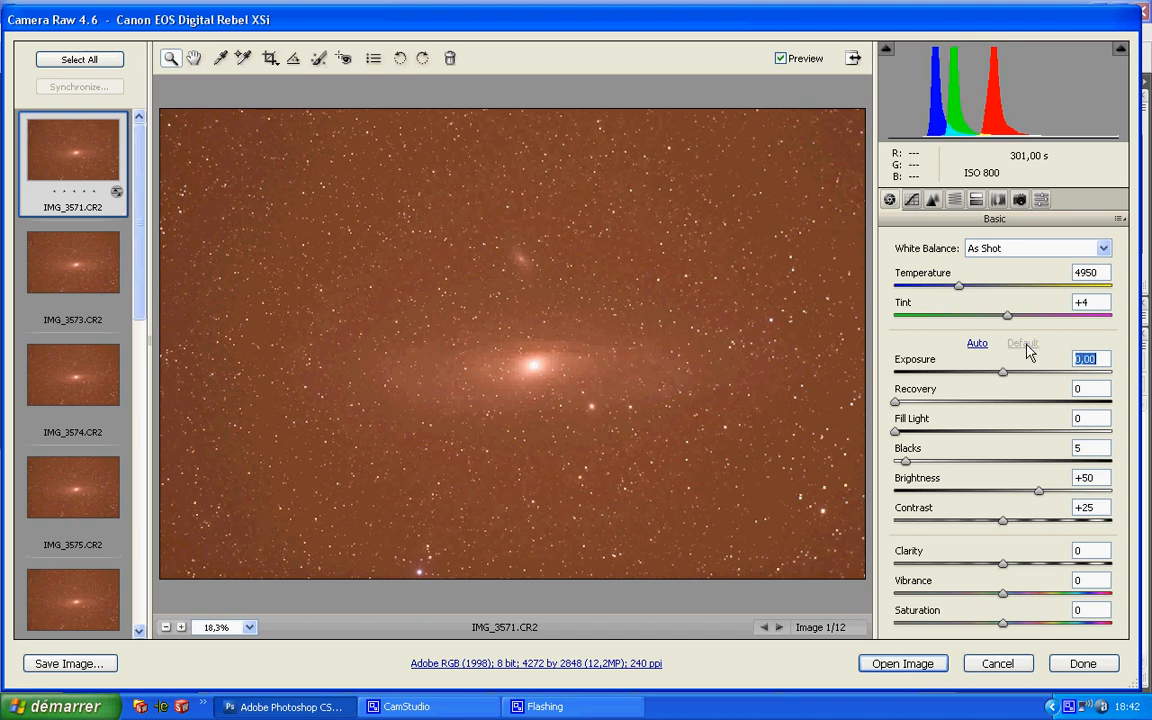
click(1104, 250)
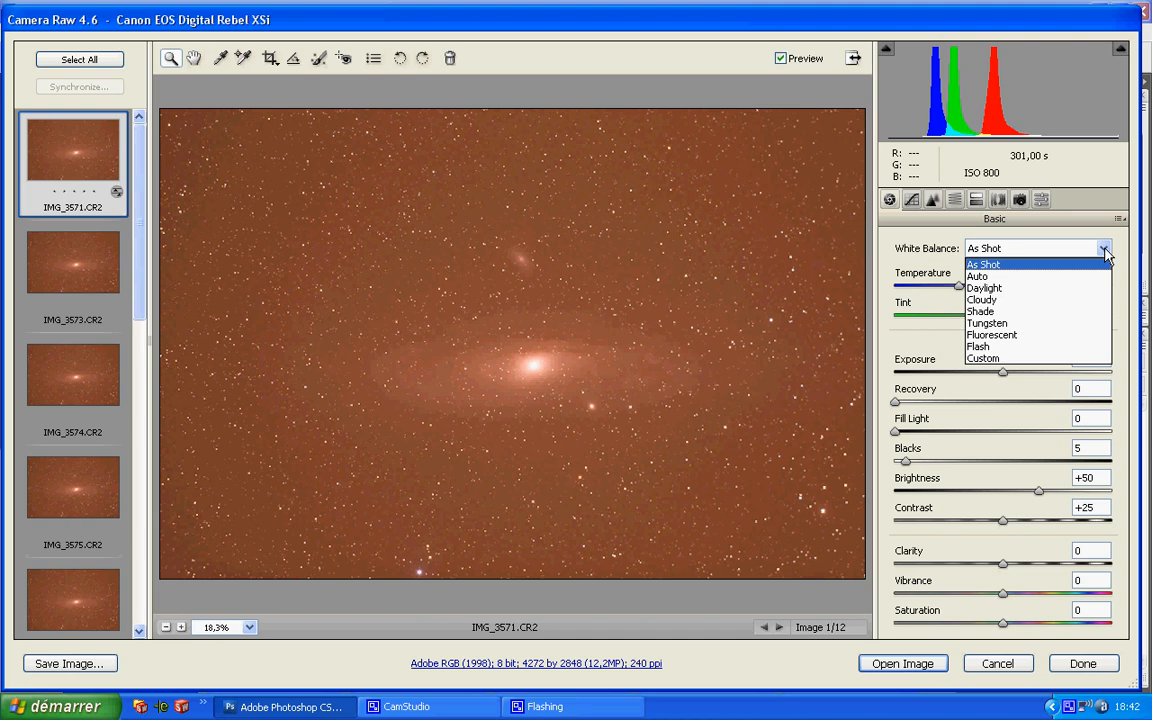
click(1104, 250)
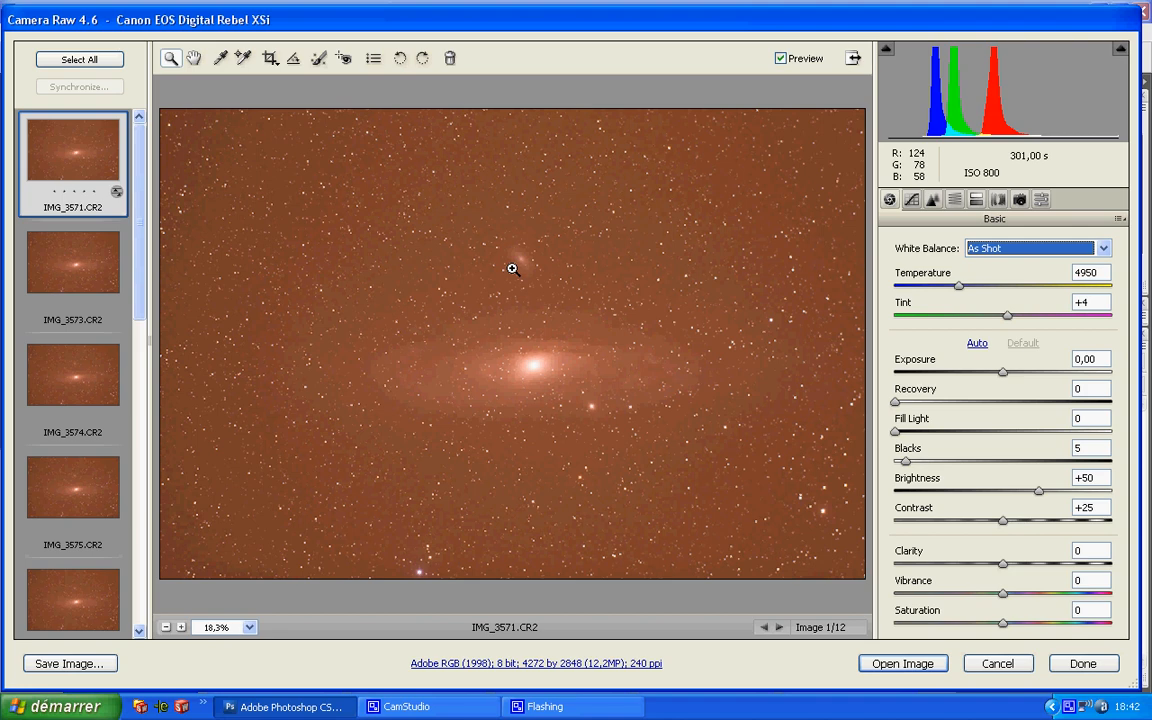
Select all twelve raw images and dismiss Camera Raw without opening them
click(80, 60)
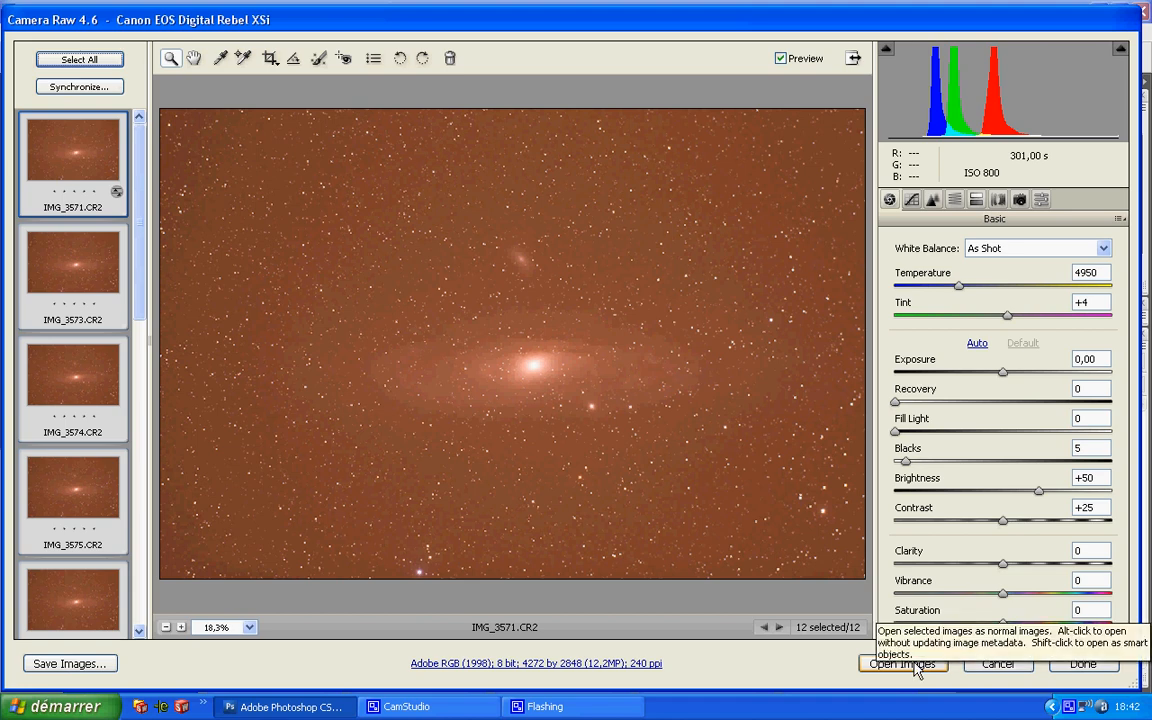
click(991, 666)
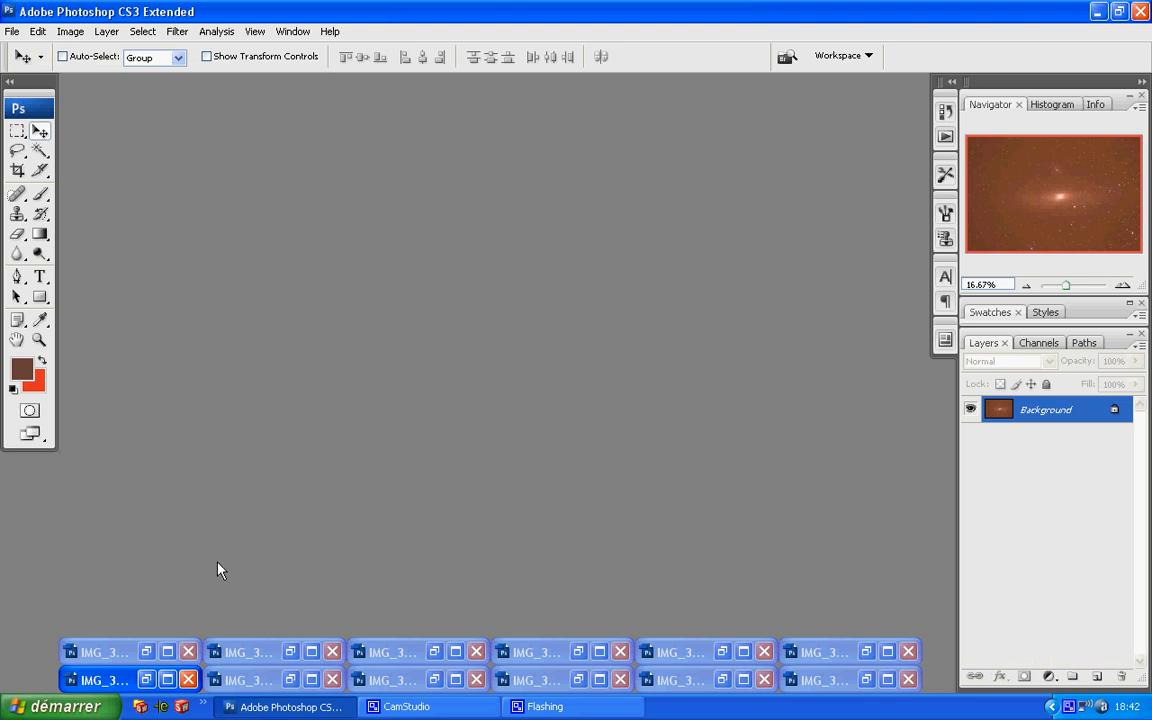
Display the already opened IMG_3571 maximized at about 27% zoom and confirm 3571 as its layer name
click(146, 680)
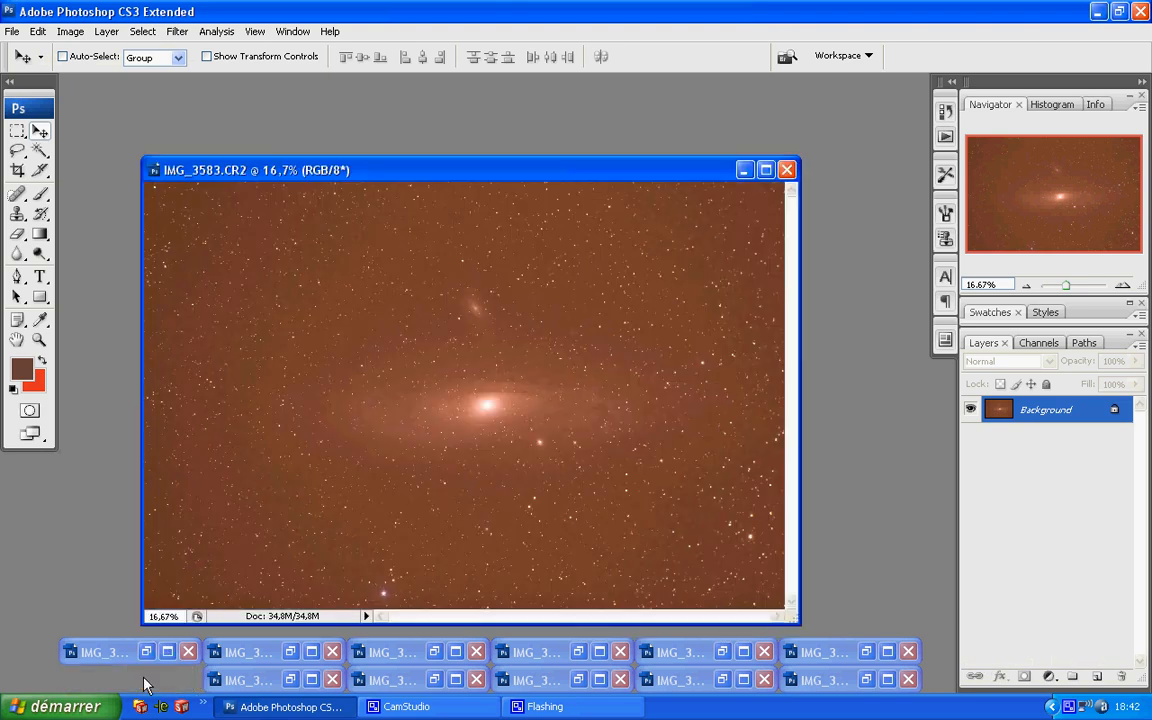
click(743, 170)
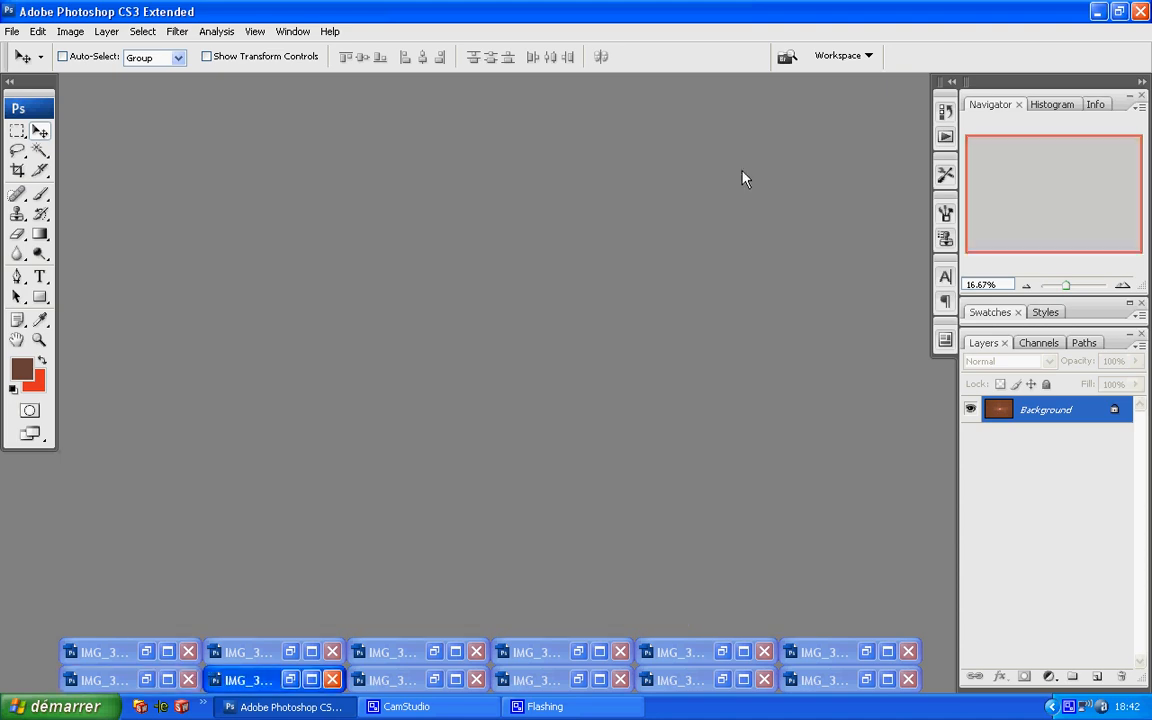
click(867, 651)
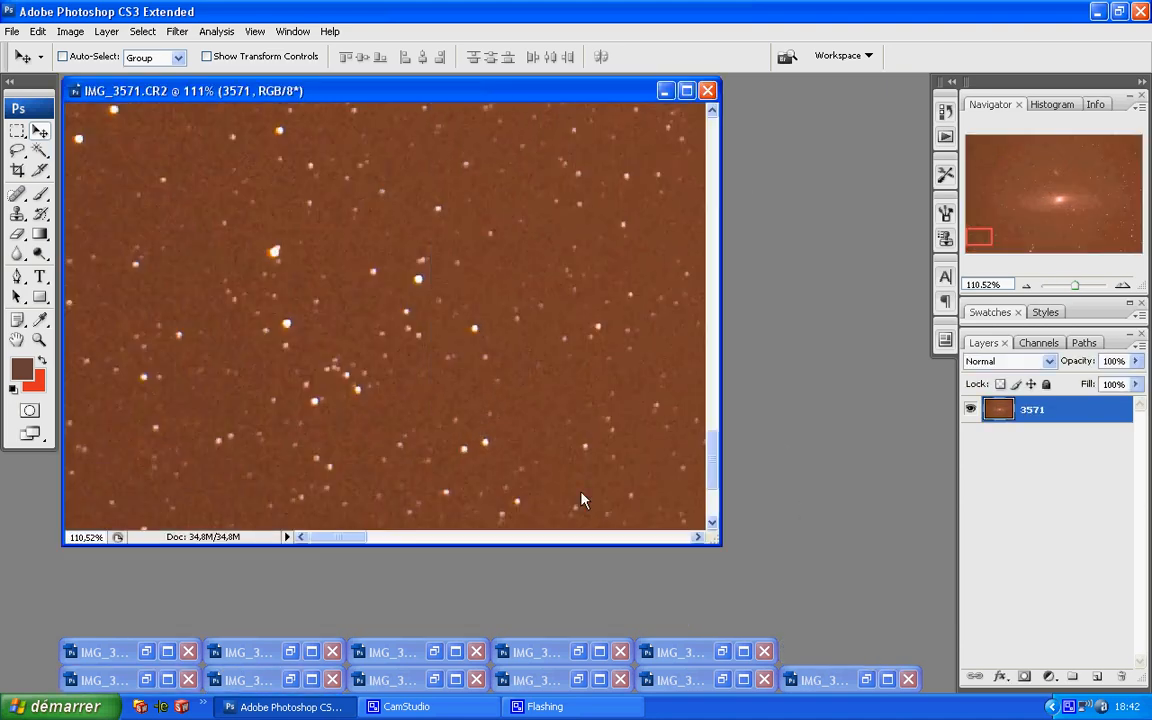
click(686, 92)
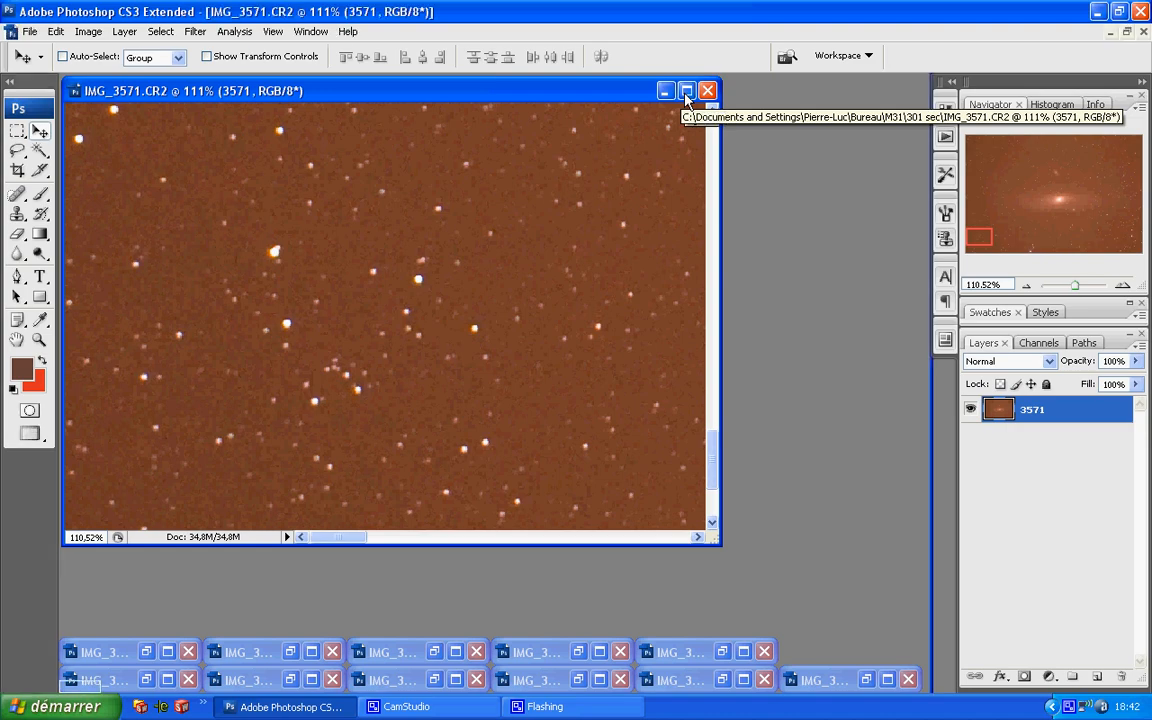
drag(1076, 288, 1068, 290)
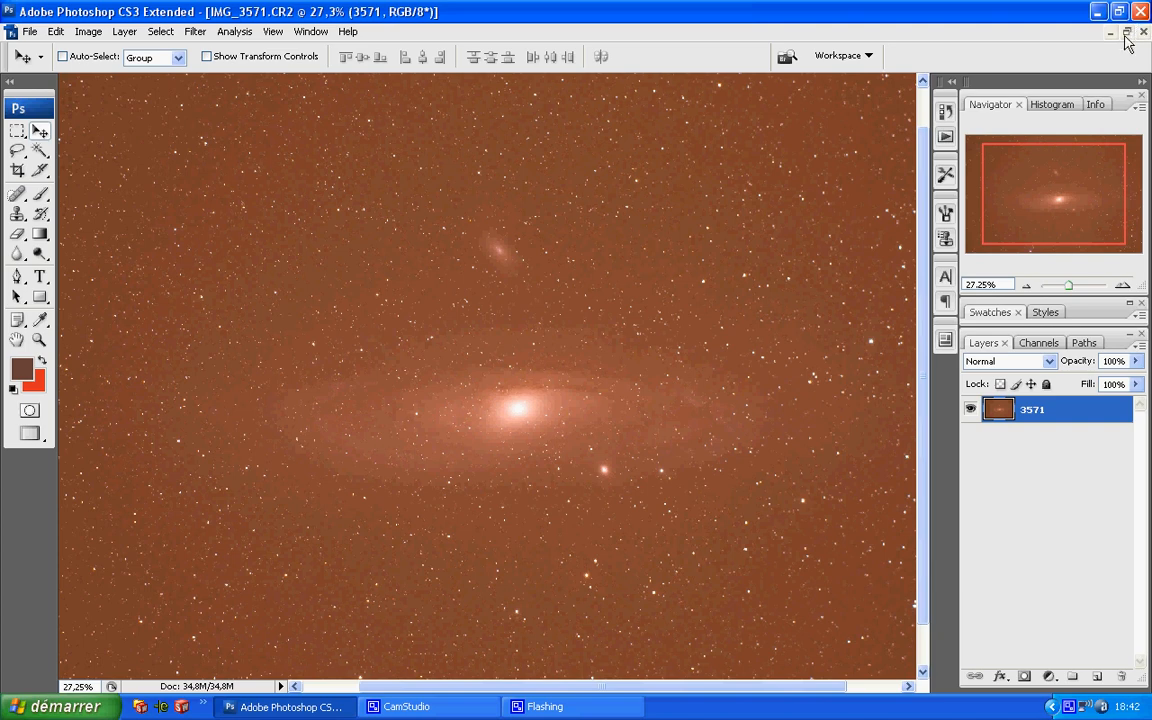
double_click(1033, 411)
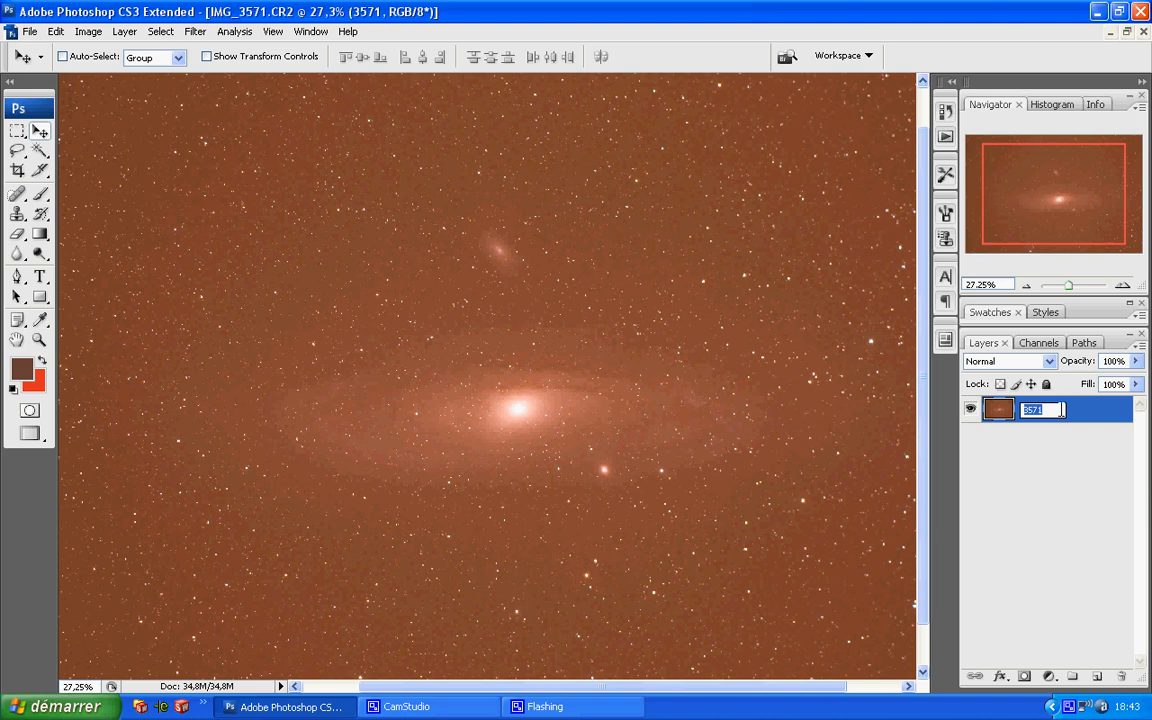
key(Return)
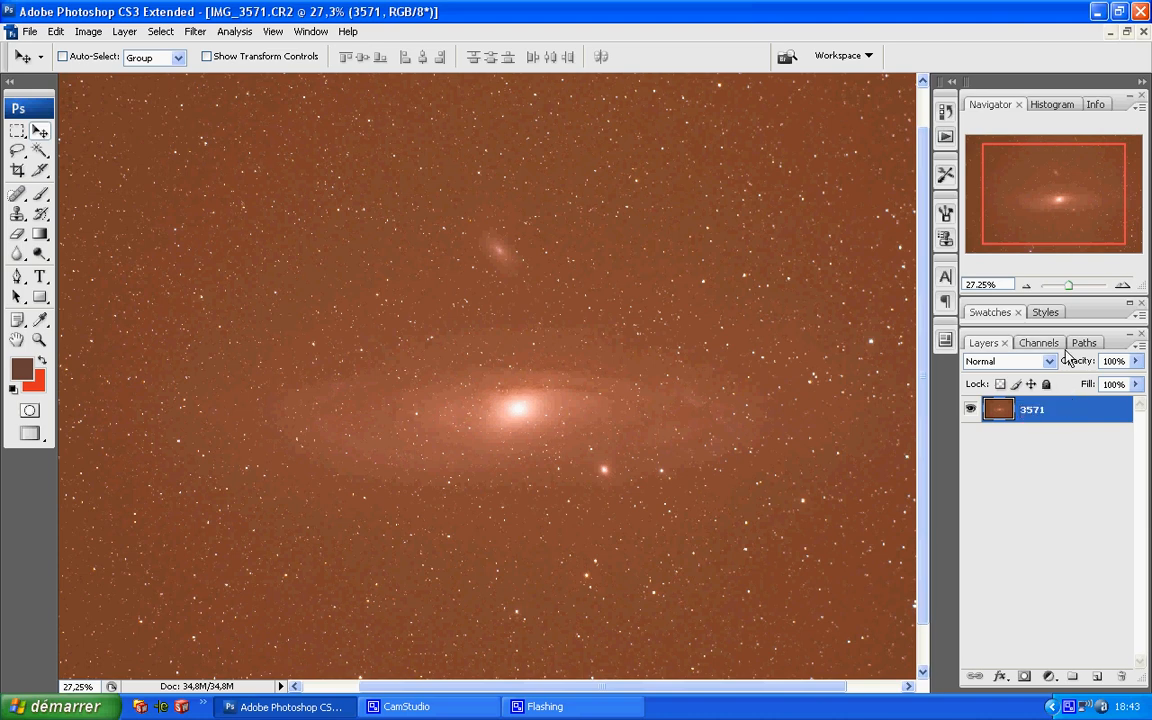
Place the IMG_3573 window beside IMG_3571 and copy its image into IMG_3571 as a new layer with the Move tool
click(1126, 31)
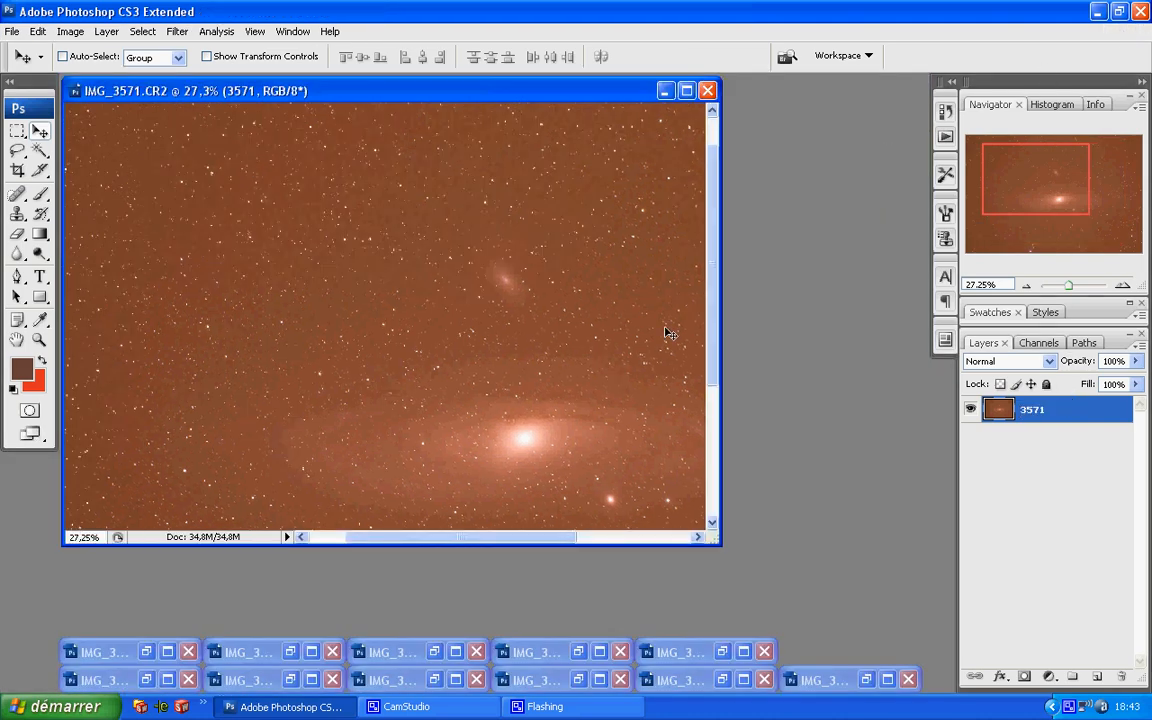
click(722, 651)
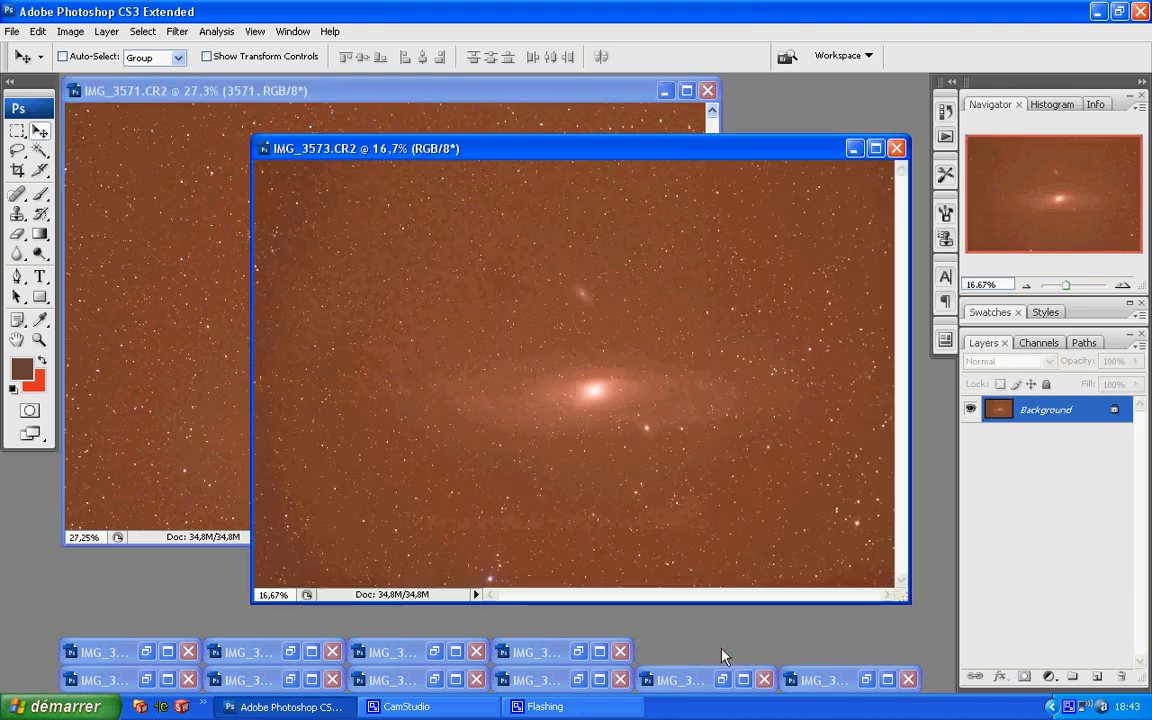
click(657, 99)
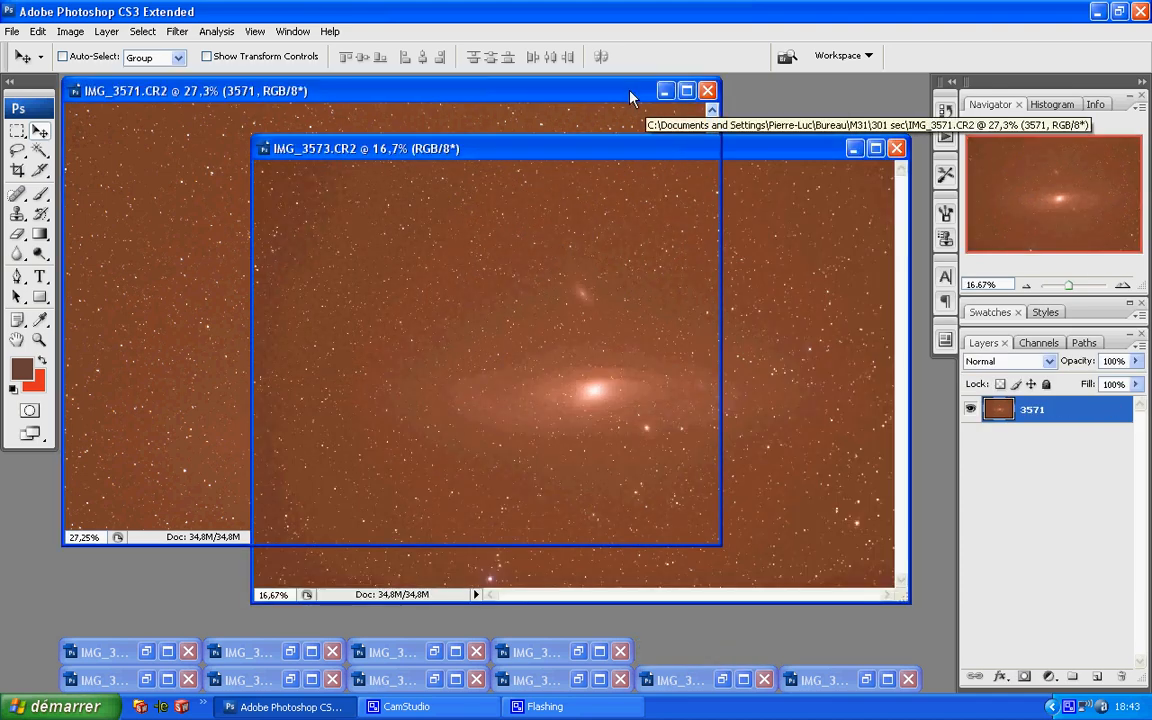
drag(760, 153, 983, 141)
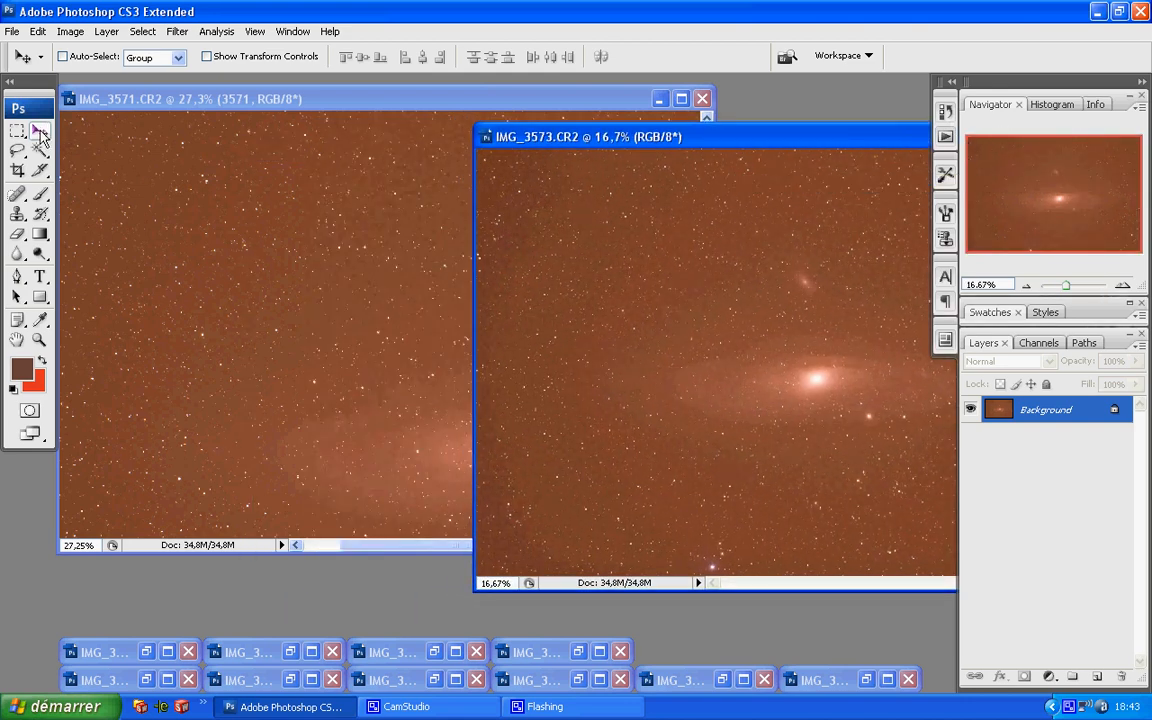
drag(834, 141, 897, 121)
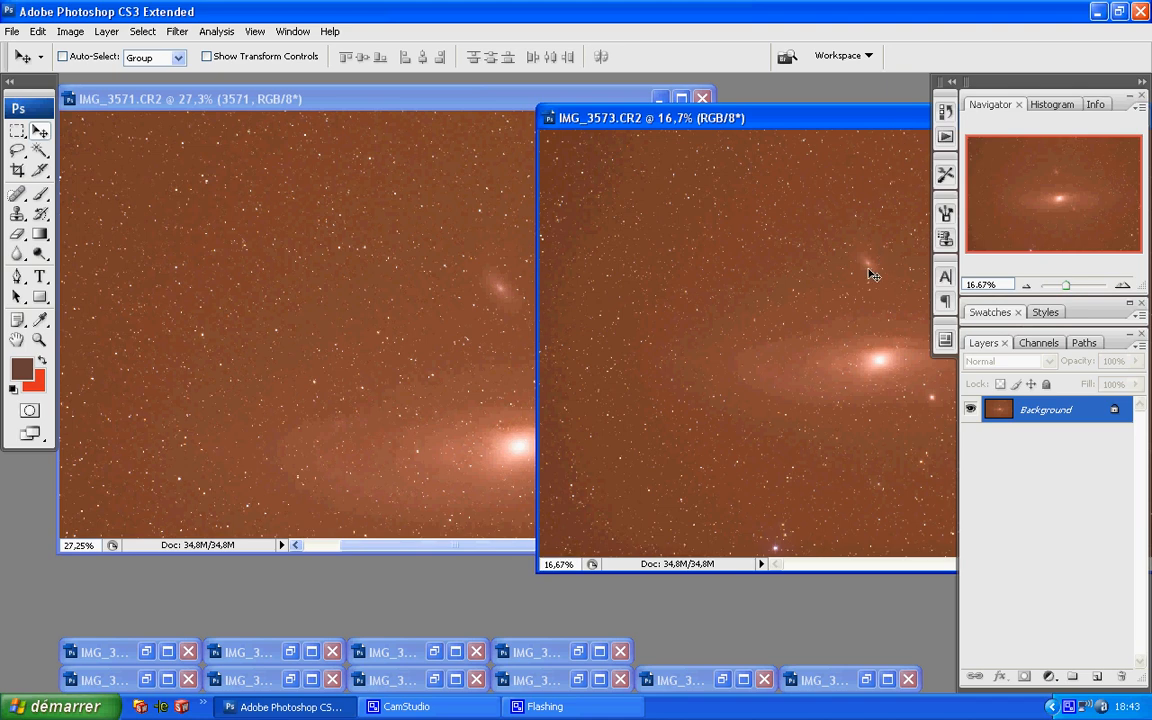
drag(871, 274, 500, 300)
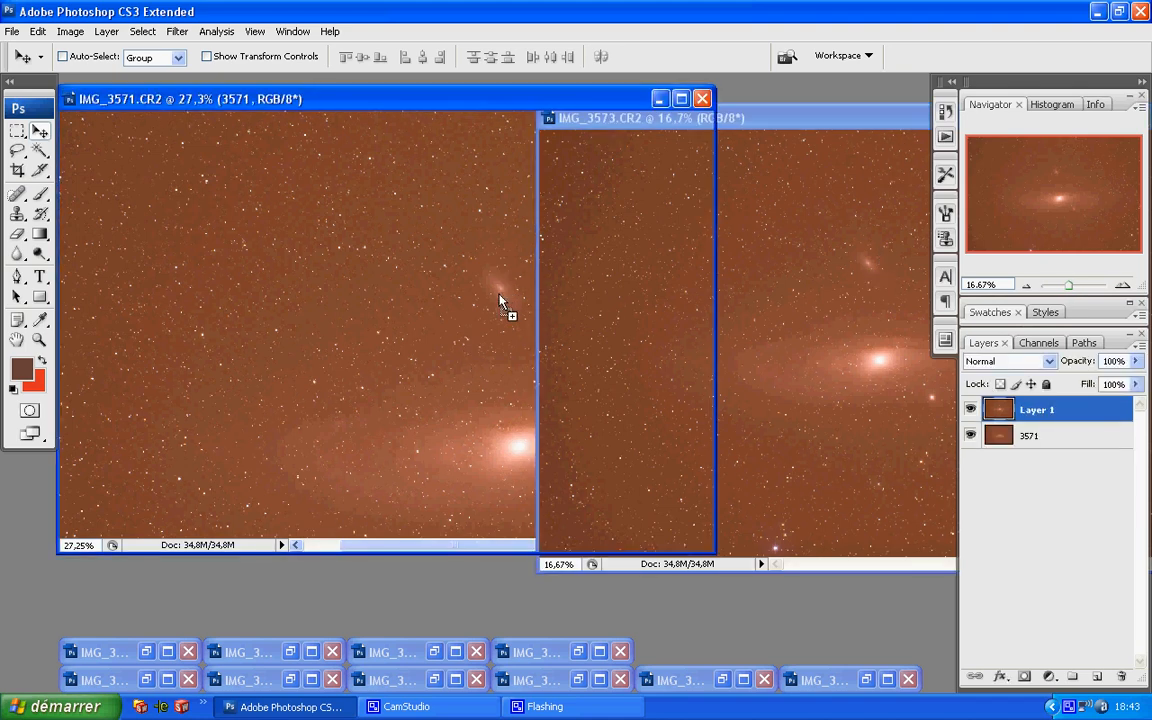
Bring IMG_3571 back to the front and rename its newly added layer as 3573
drag(866, 123, 554, 180)
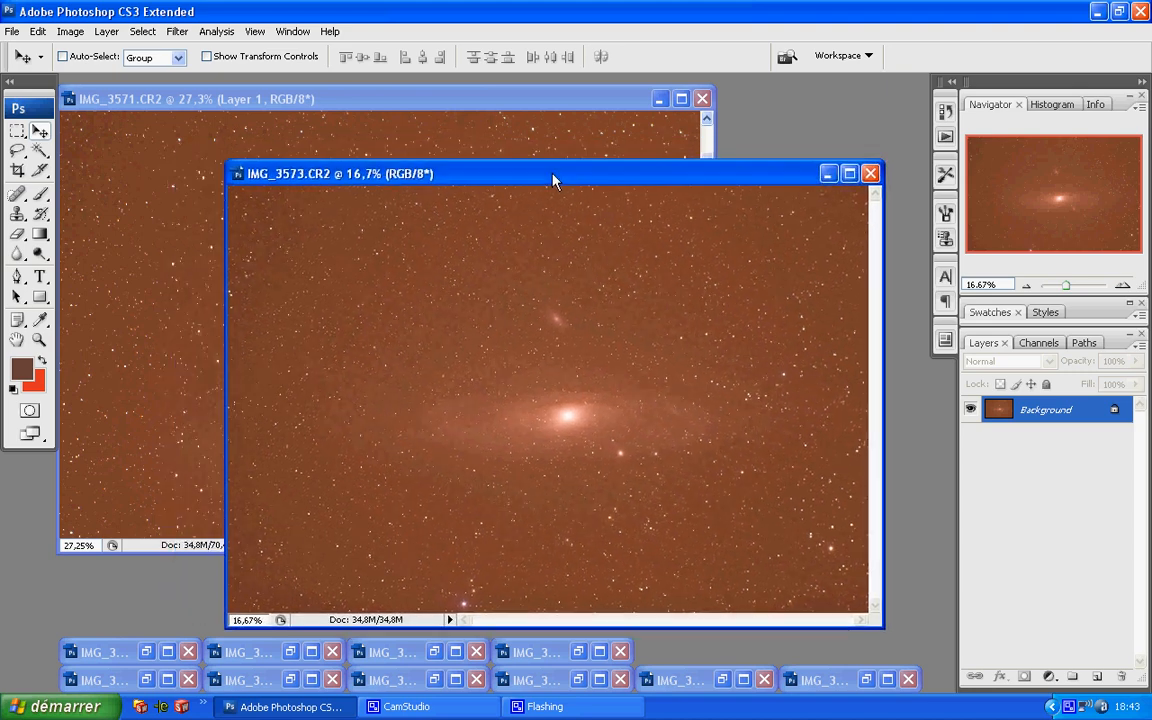
click(583, 104)
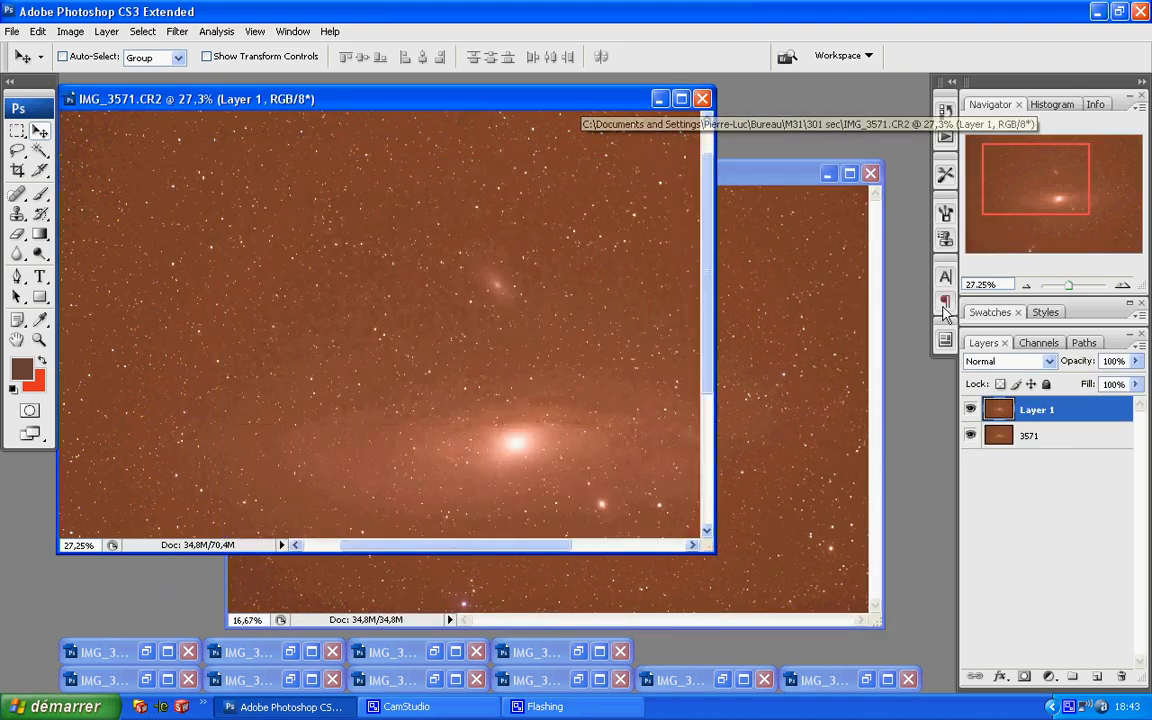
double_click(1038, 411)
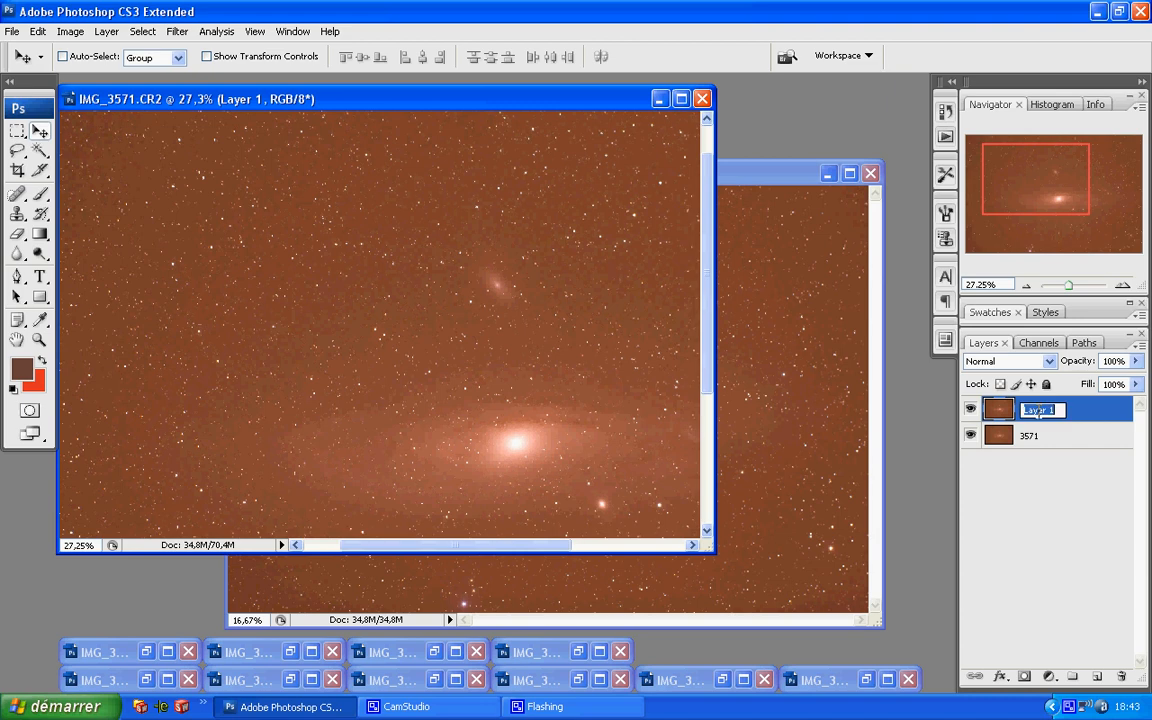
text(35)
text(71)
key(Return)
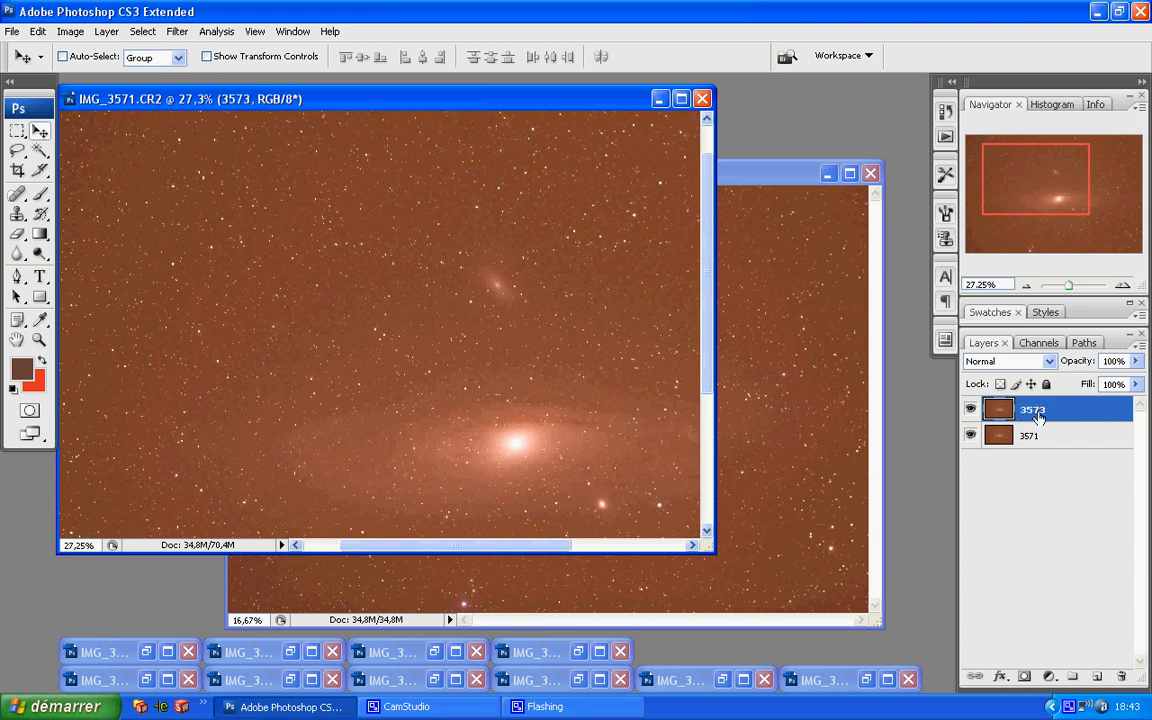
Maximize IMG_3571 and set the blend mode of layer 3573 to Difference
click(681, 98)
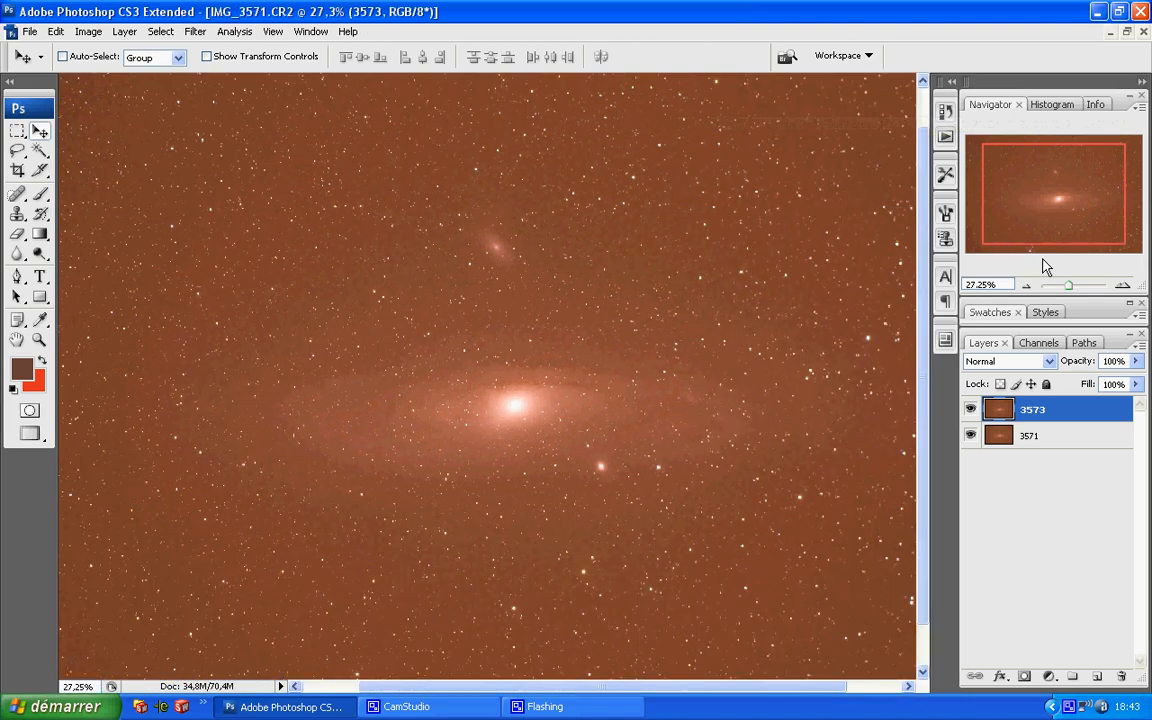
click(1032, 364)
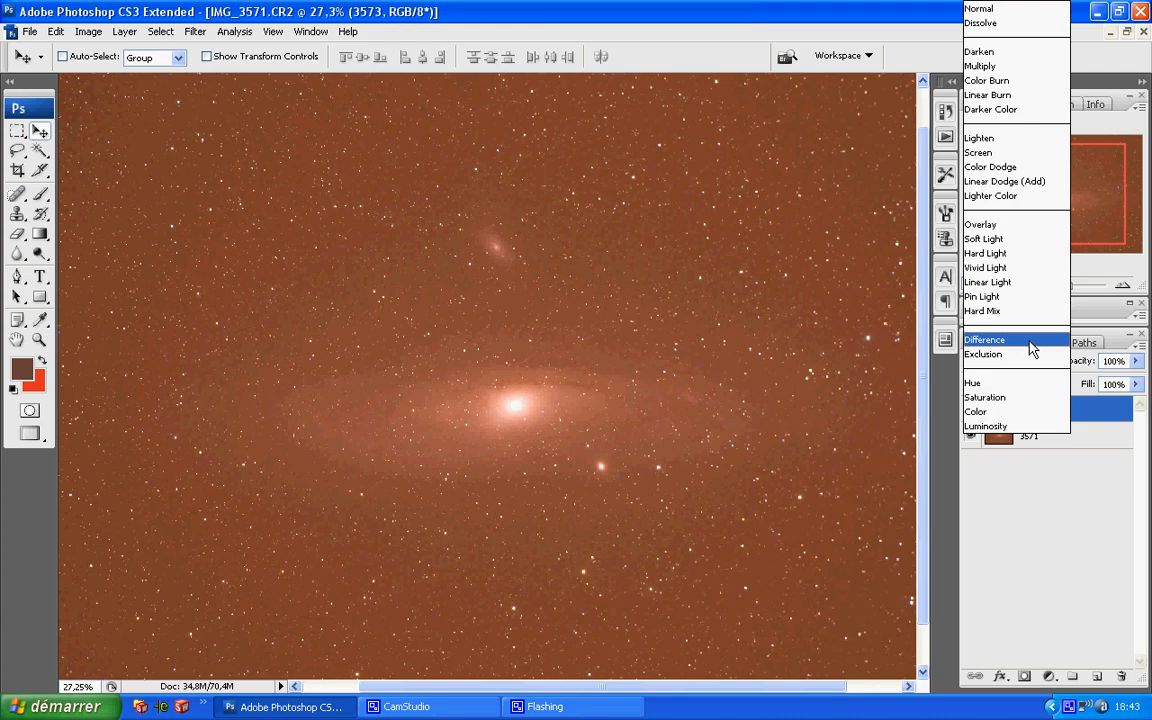
click(1032, 341)
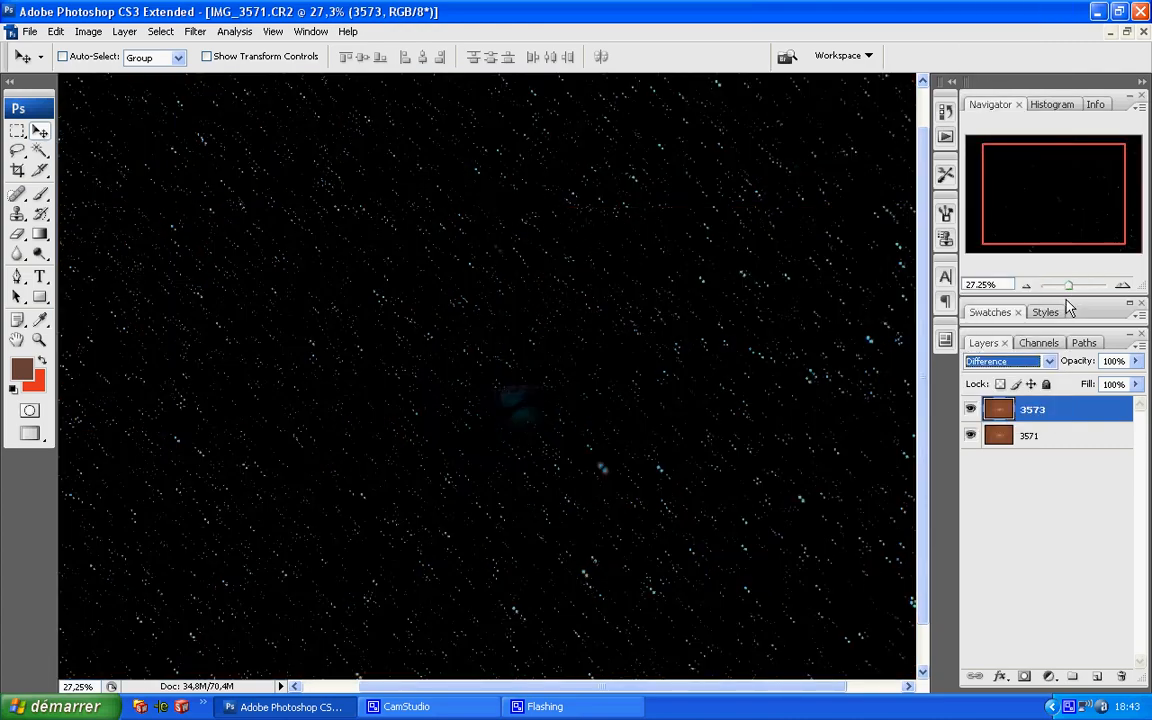
Roughly shift layer 3573 toward the matching stars of layer 3571, using the image's lower-left area as reference
drag(1067, 288, 1075, 288)
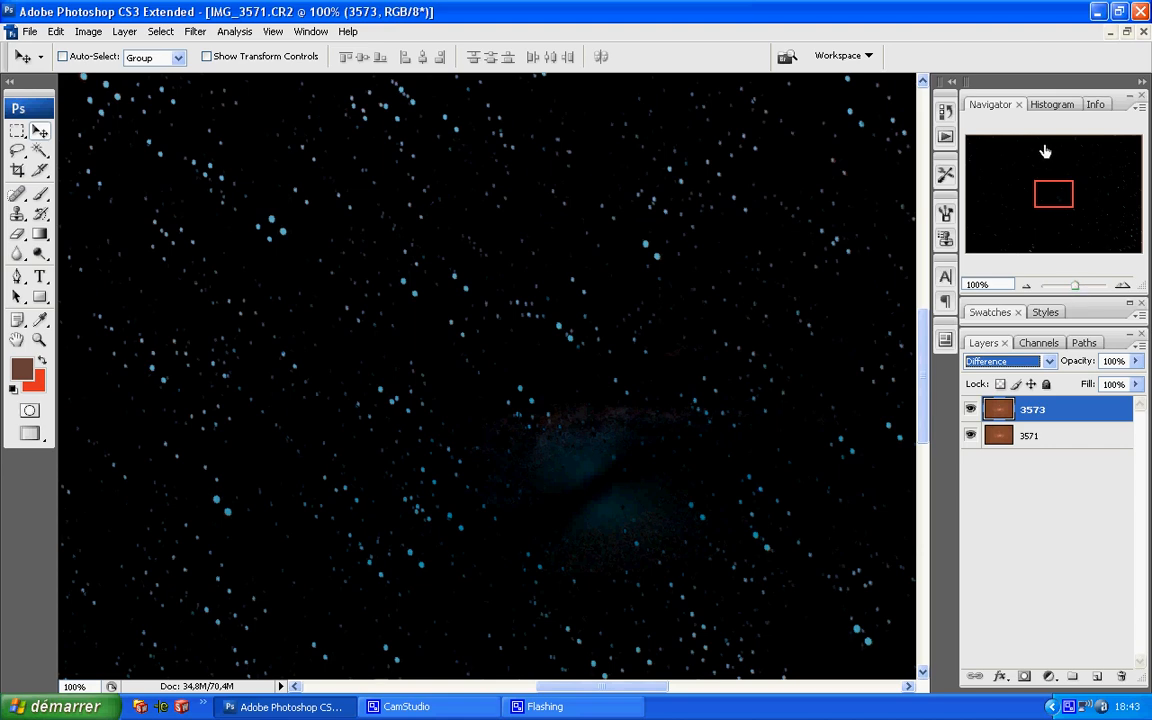
drag(1057, 190, 989, 235)
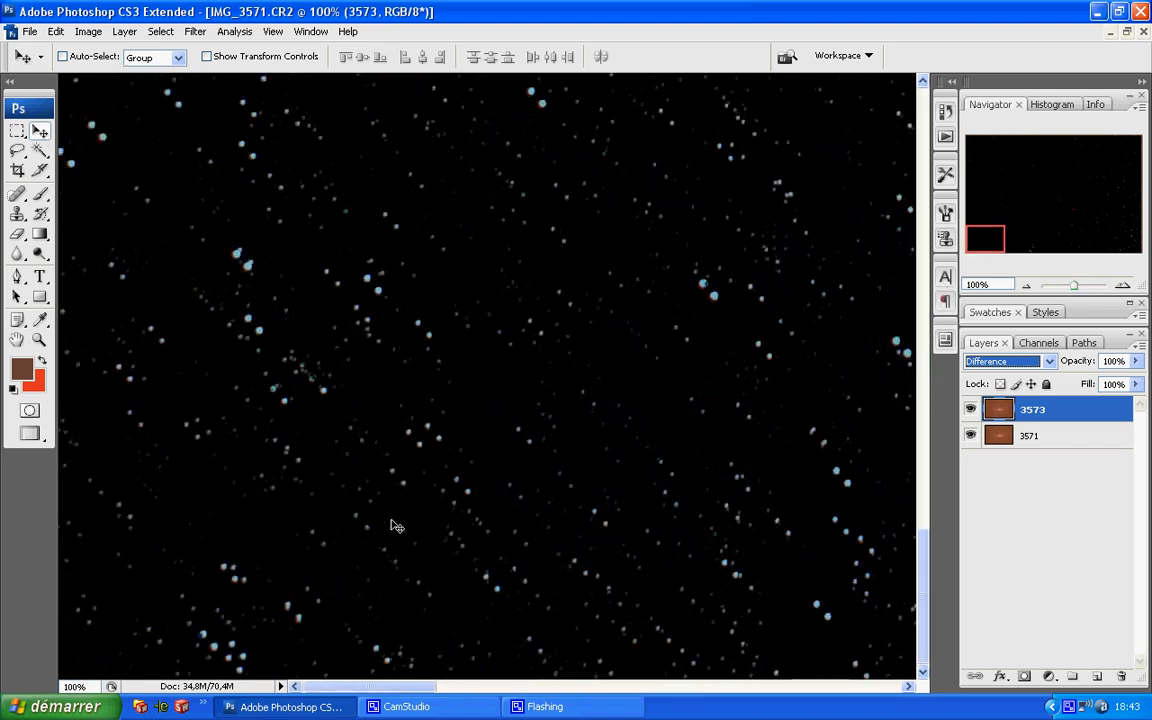
mouse_move(247, 576)
mouse_down()
mouse_move(258, 588)
mouse_move(234, 543)
mouse_move(258, 573)
mouse_up()
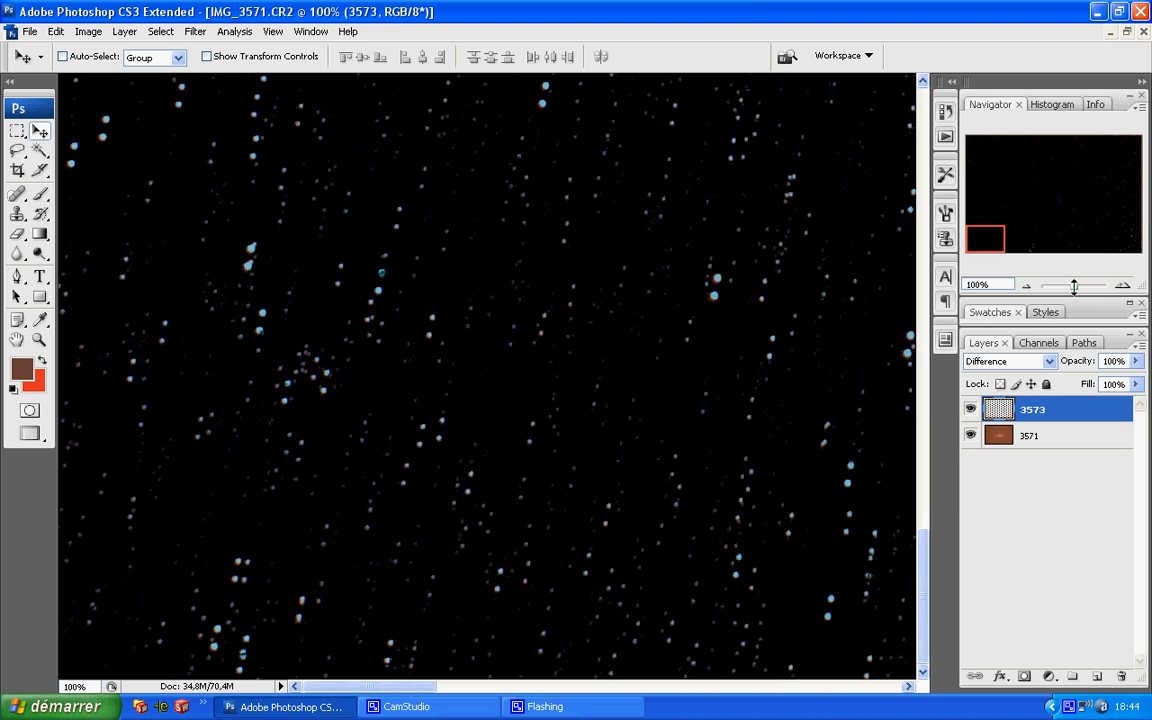
Fine-align layer 3573 at about 300% zoom so the doubled stars in the image's lower-left corner coincide with layer 3571
drag(1073, 287, 1085, 287)
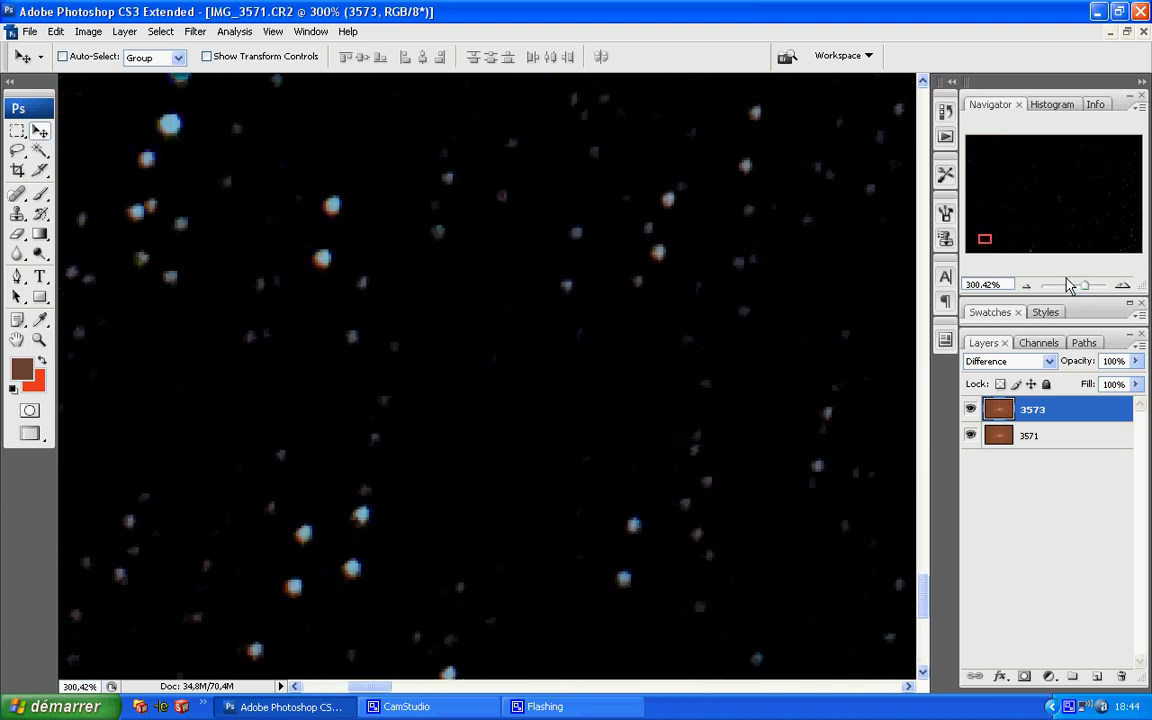
drag(984, 240, 968, 268)
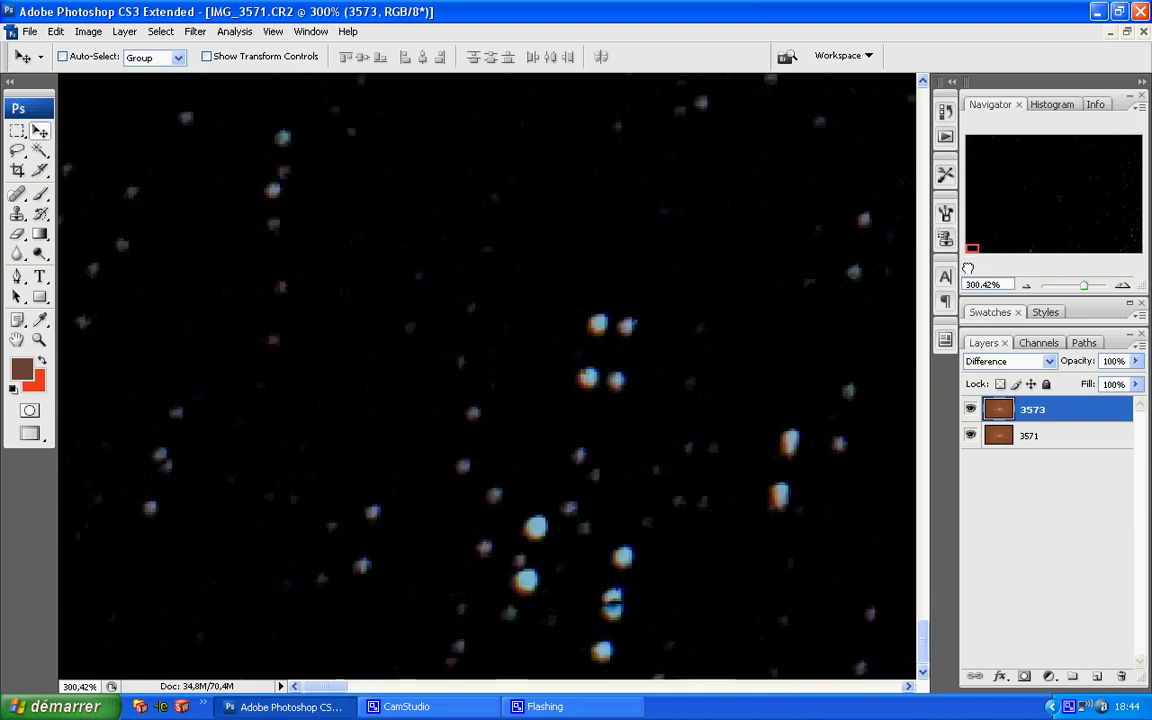
drag(541, 551, 532, 586)
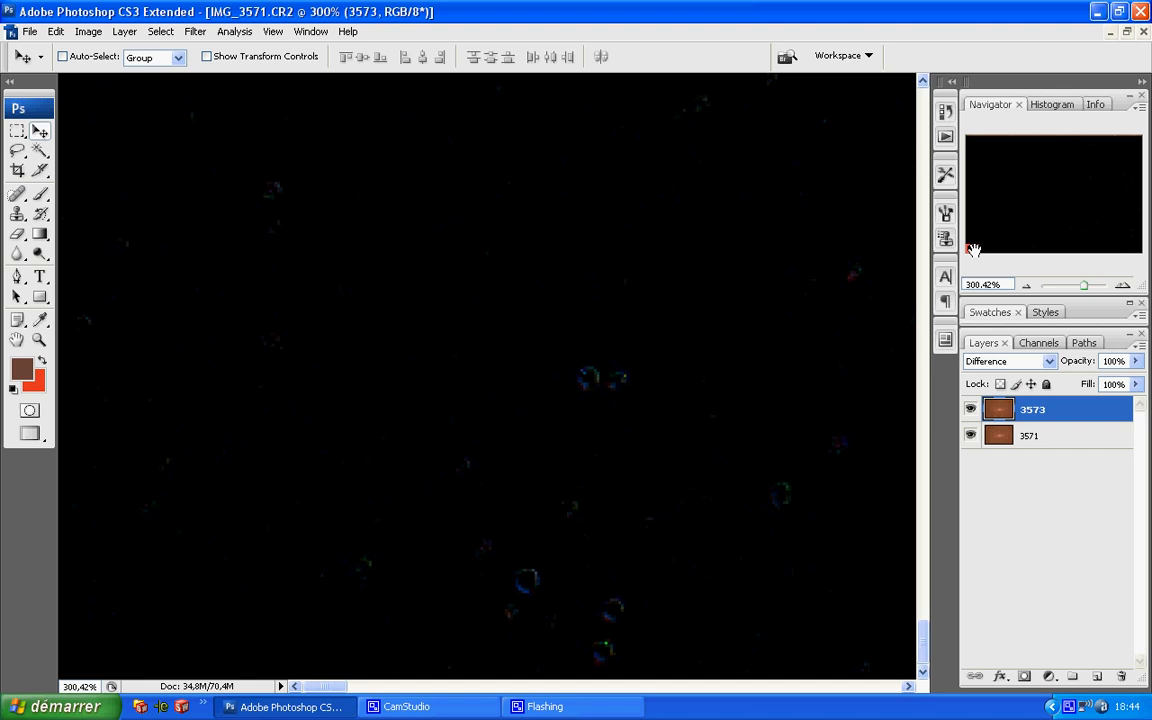
Check the alignment of layer 3573 in the image's upper-right corner and set its blend mode to Normal
drag(973, 249, 1137, 138)
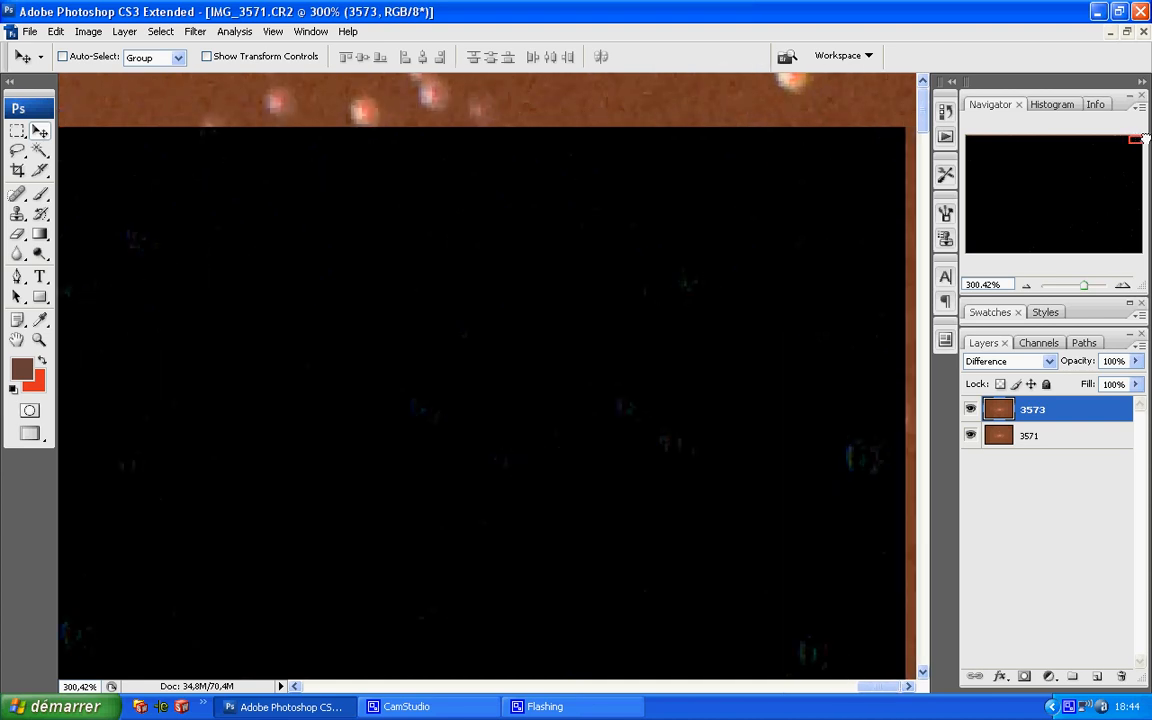
click(1050, 362)
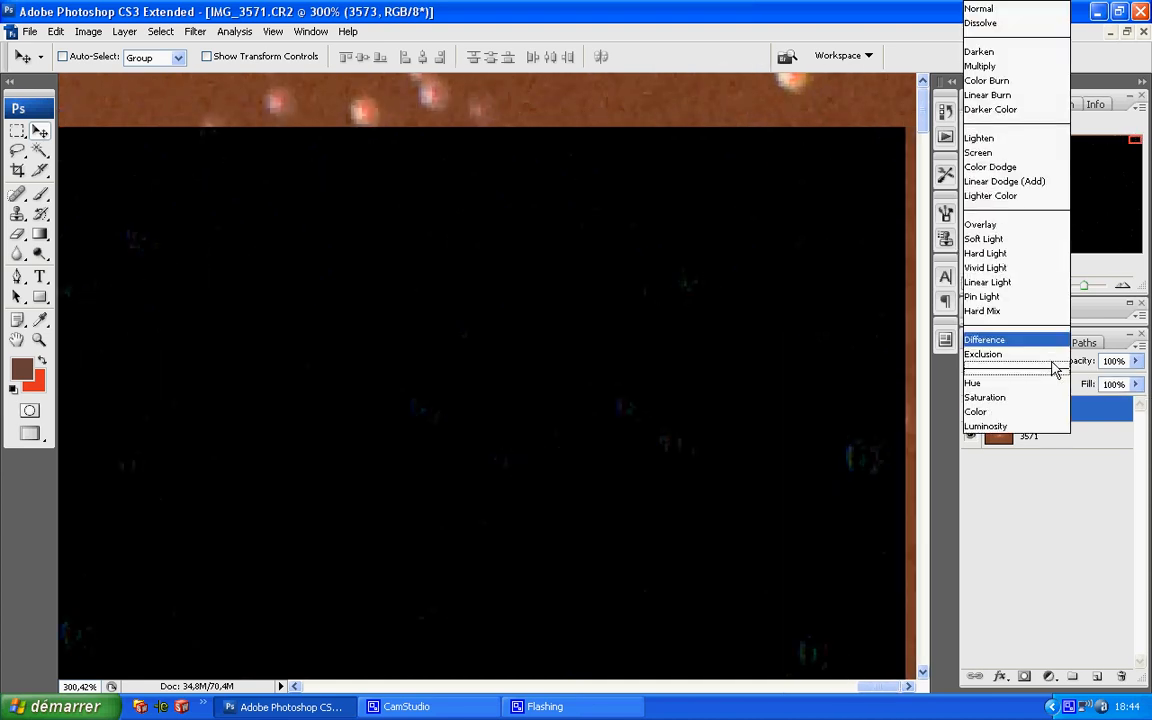
click(1002, 10)
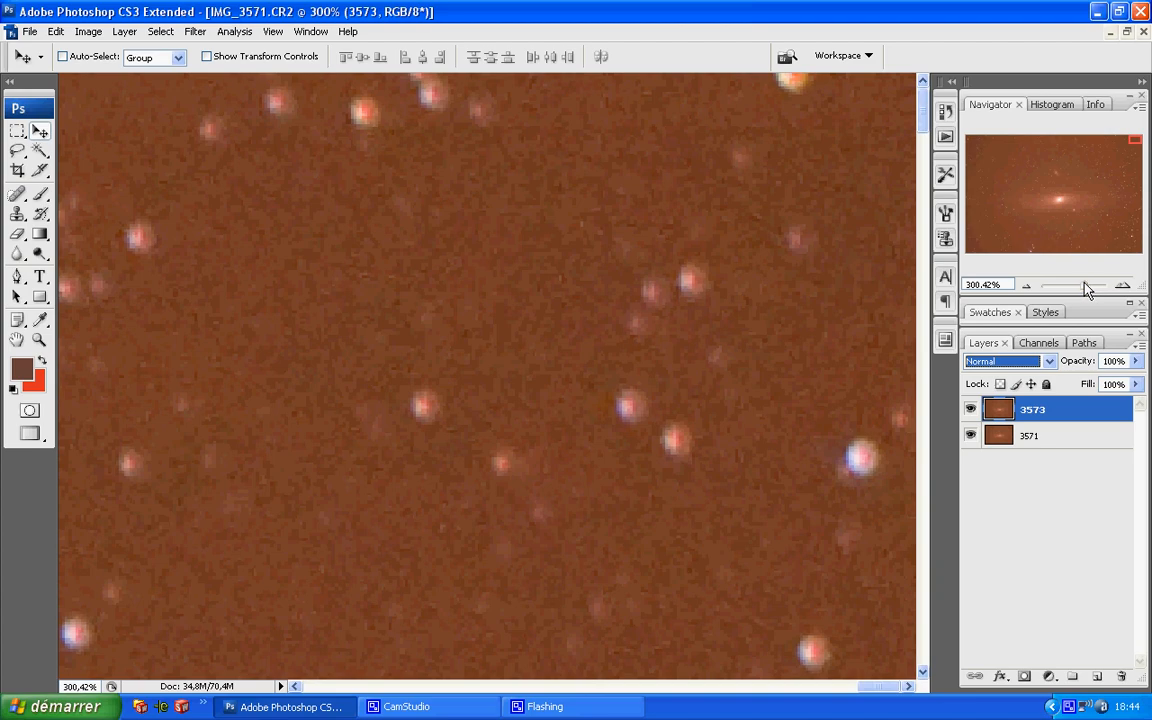
Inspect the galaxy at about 70% zoom and set the opacity of layer 3573 to 50%
drag(1083, 285, 1071, 290)
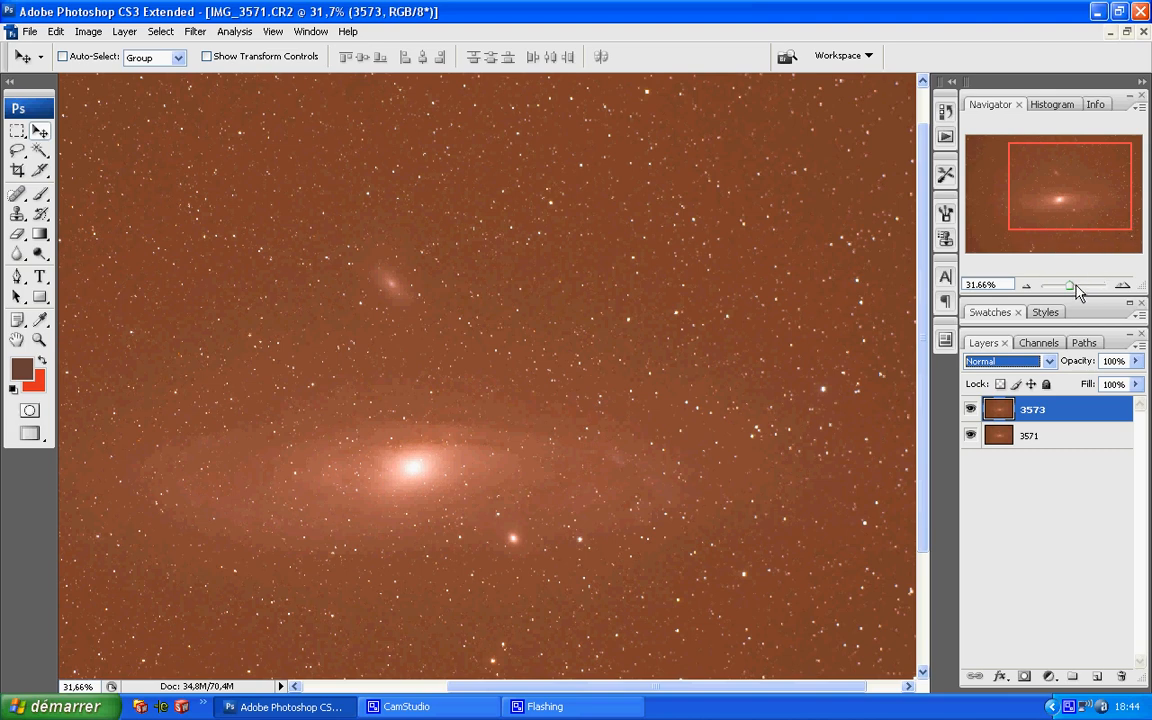
drag(1076, 286, 1075, 286)
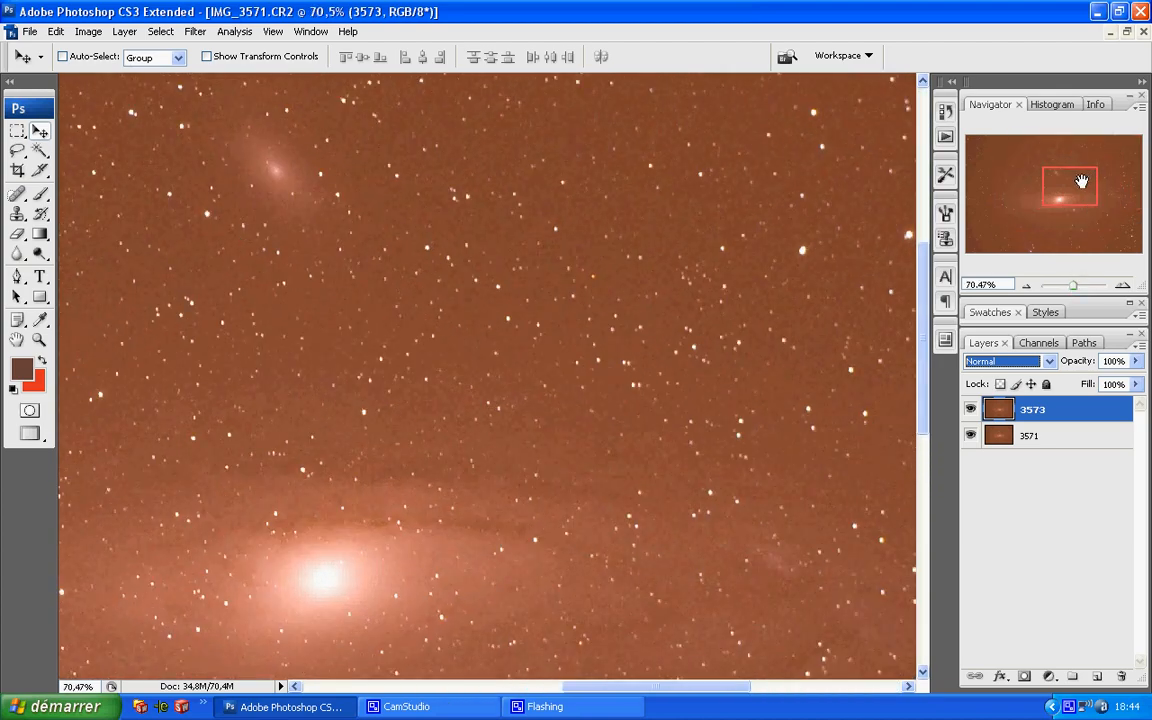
drag(1082, 185, 1048, 190)
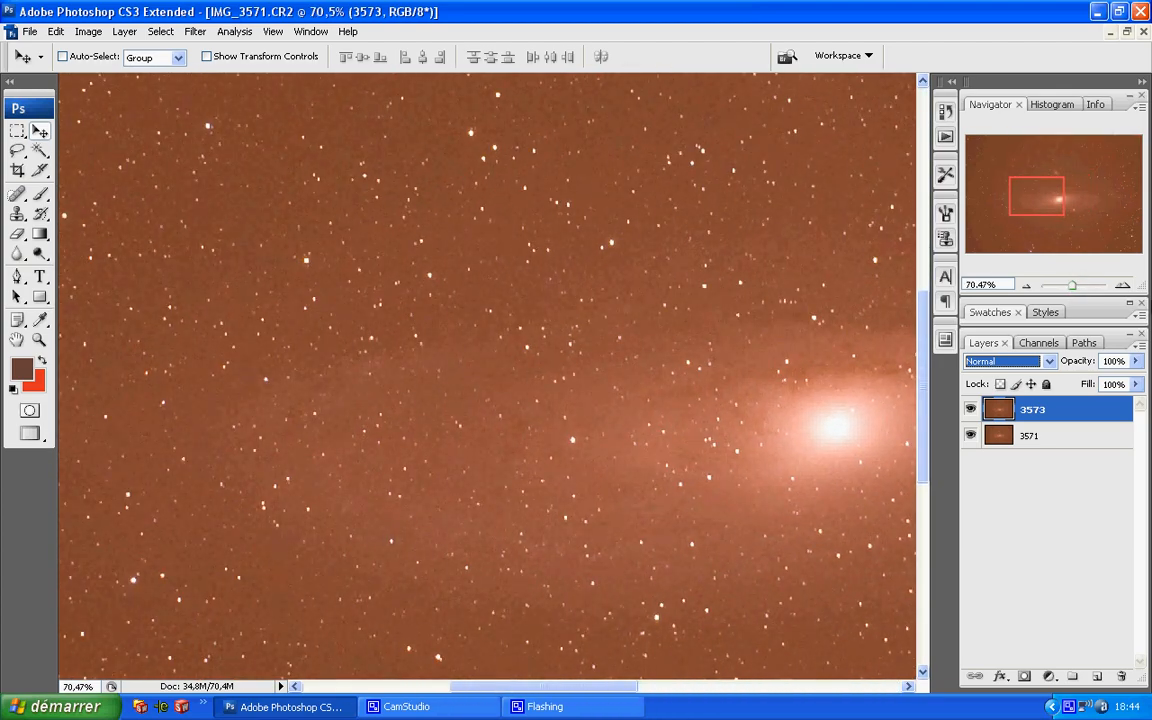
click(1136, 362)
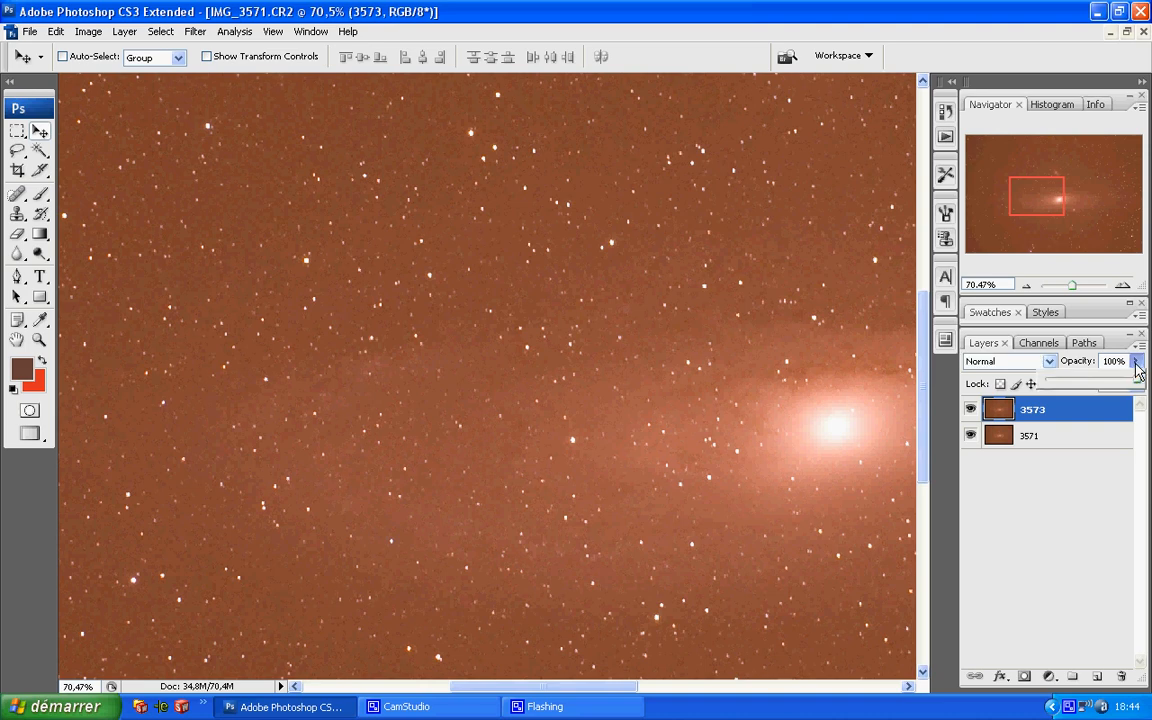
drag(1138, 386, 1094, 386)
click(1106, 360)
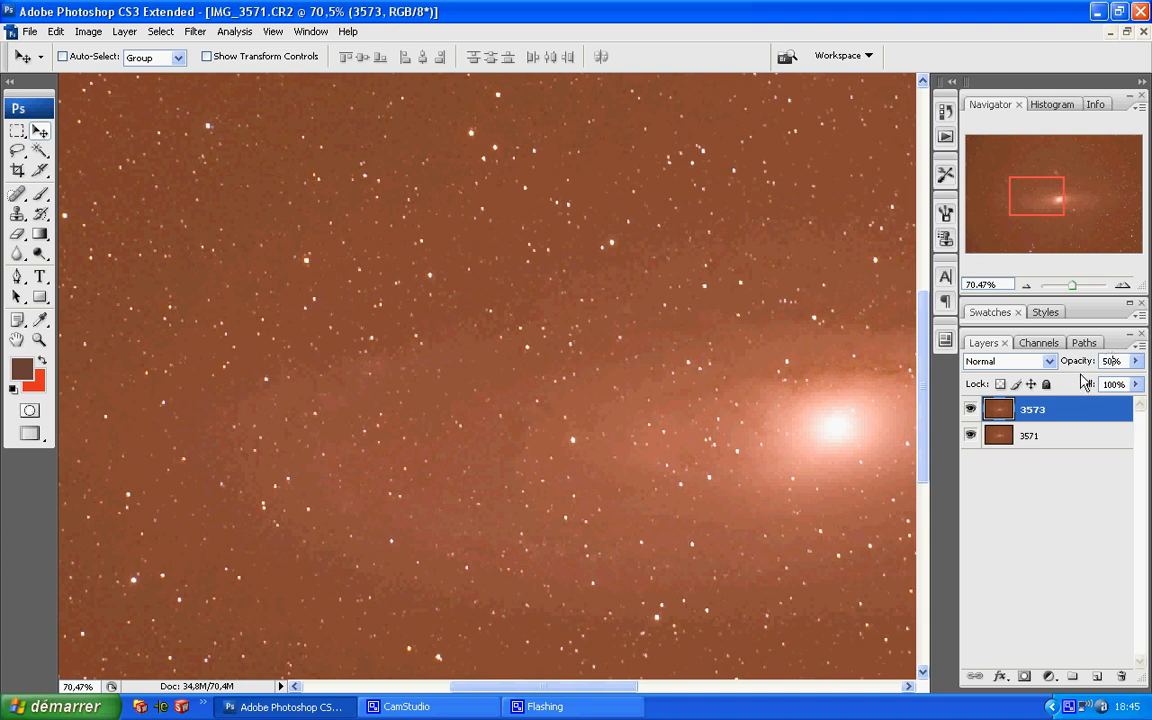
Fully lock layers 3571 and 3573
click(1068, 443)
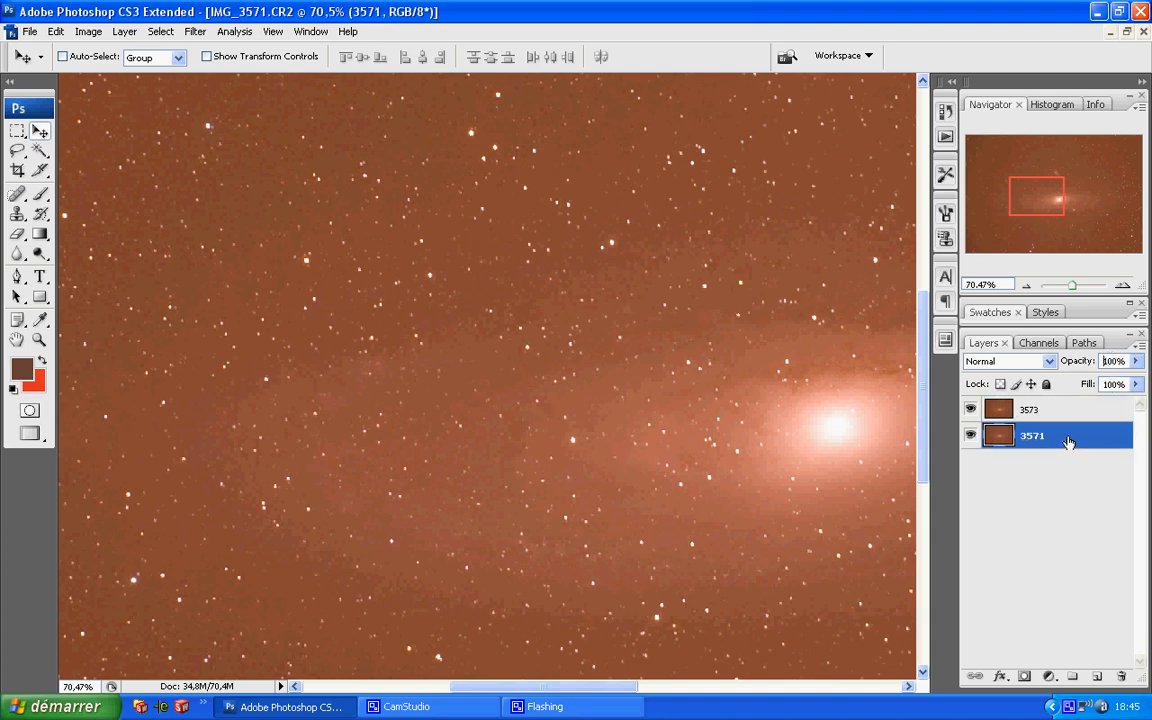
click(1046, 385)
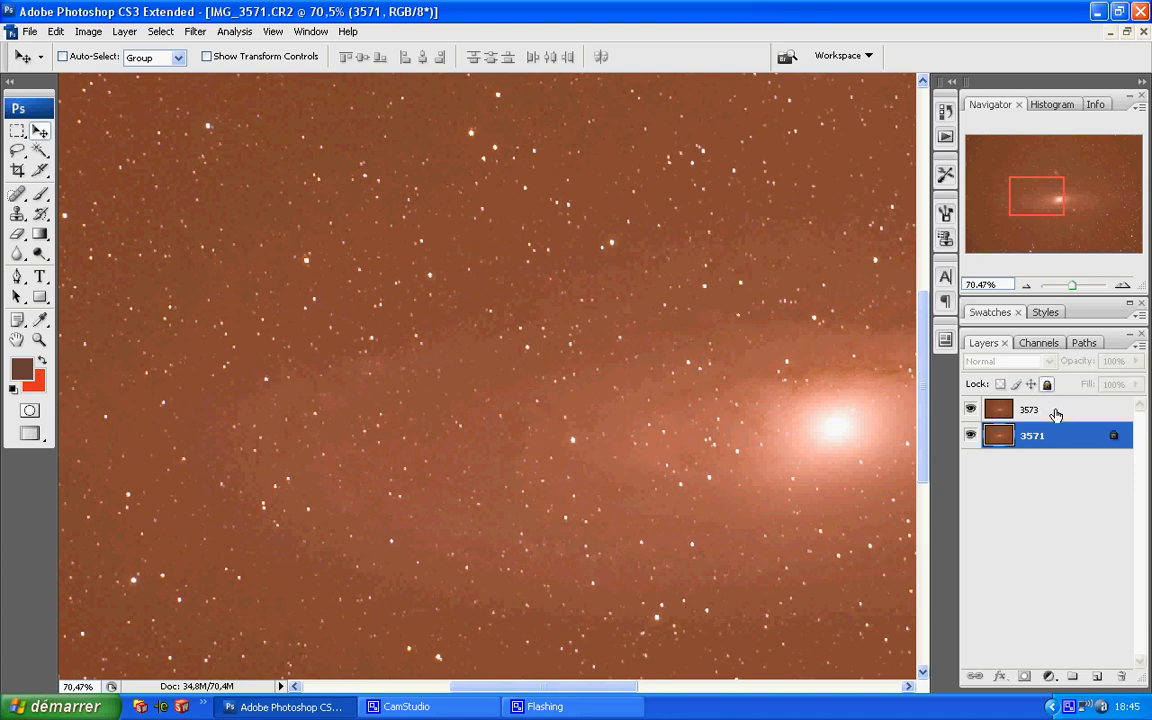
click(1055, 411)
click(1046, 384)
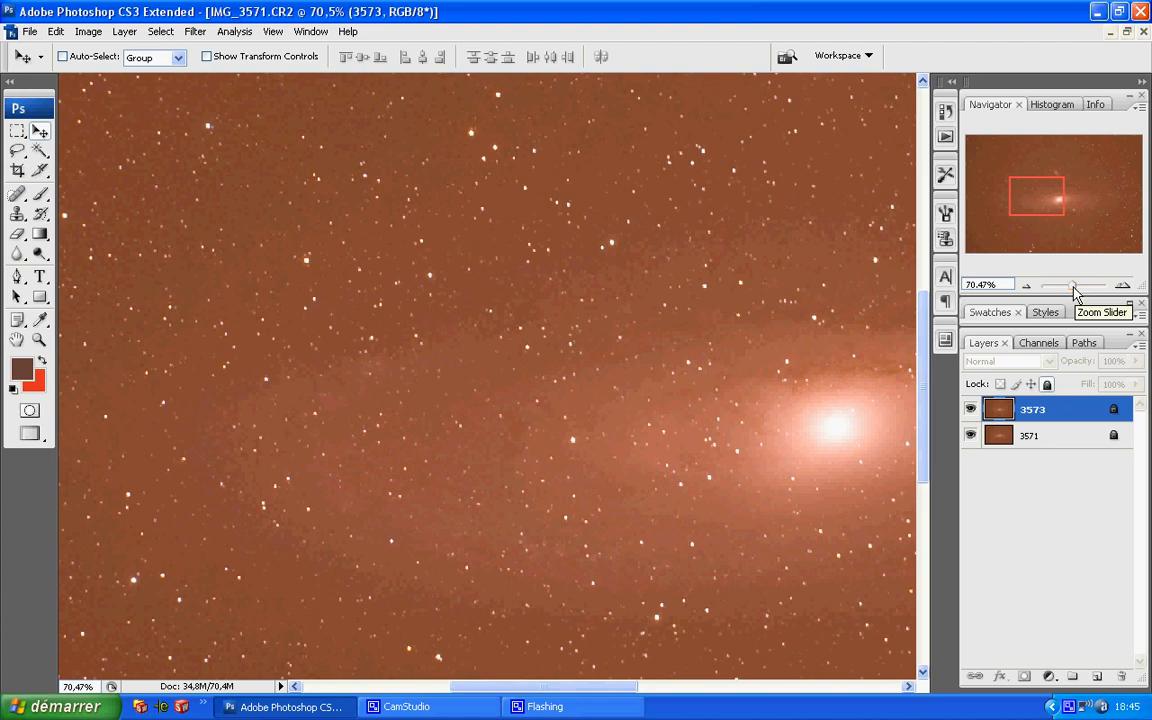
Return IMG_3571 to a floating window and close IMG_3573 without saving its changes
drag(1075, 290, 1069, 290)
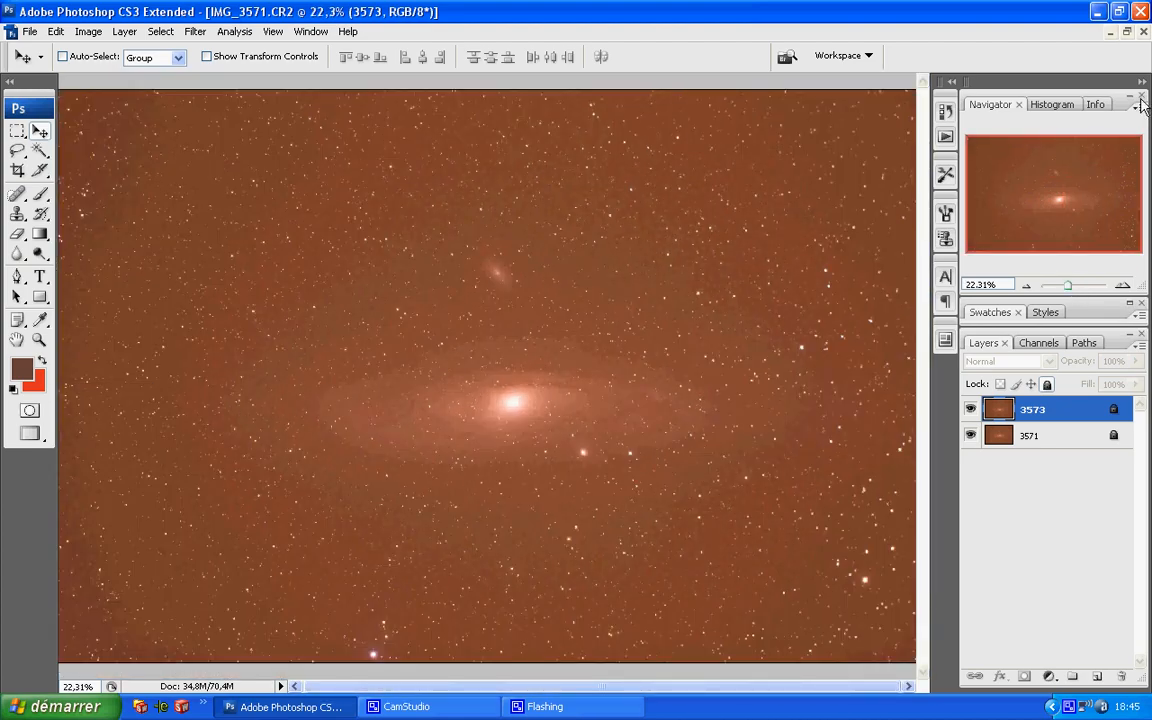
click(1125, 32)
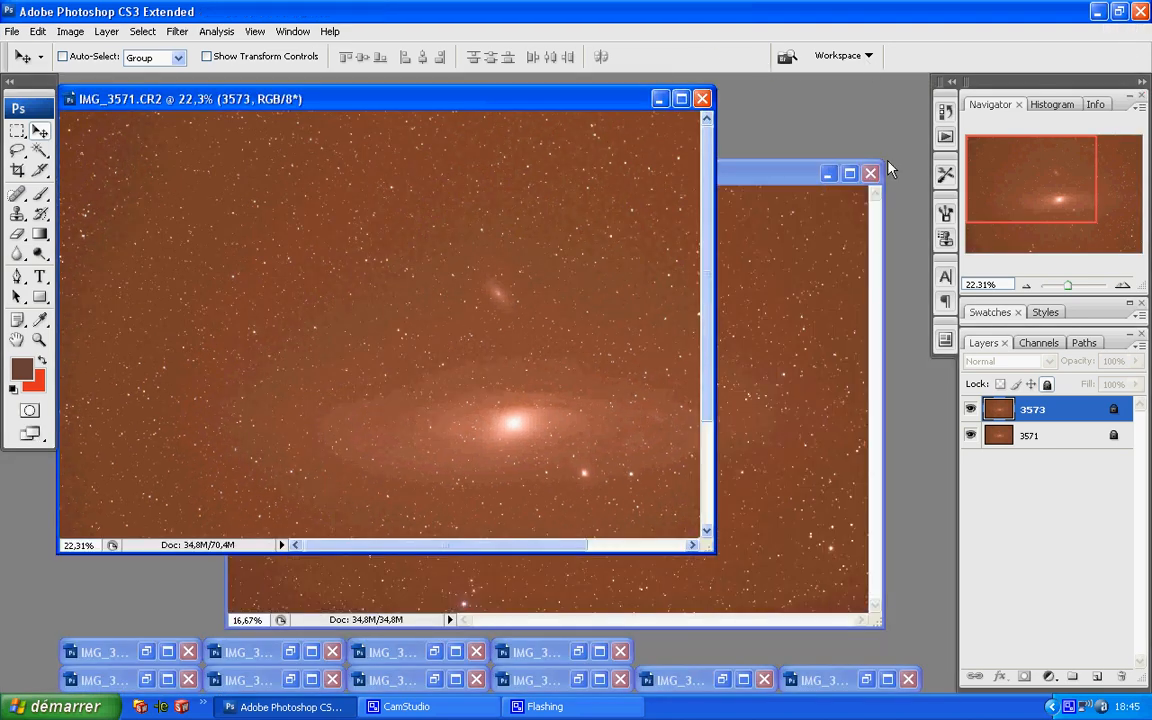
click(763, 189)
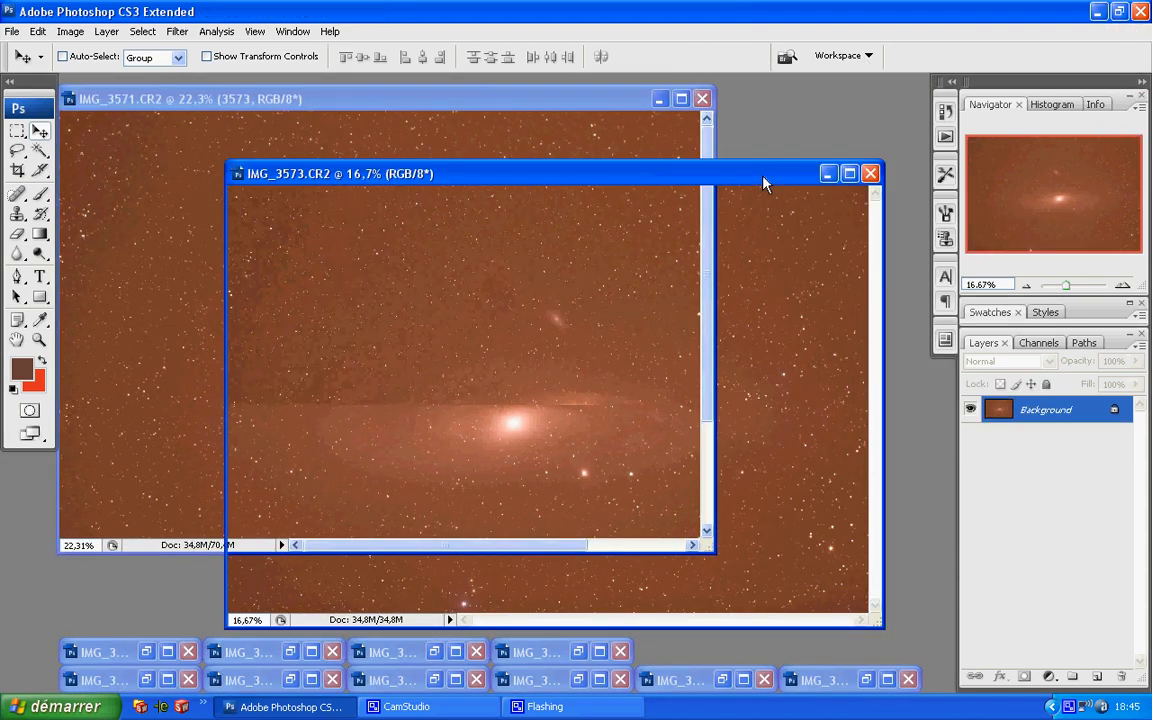
click(870, 175)
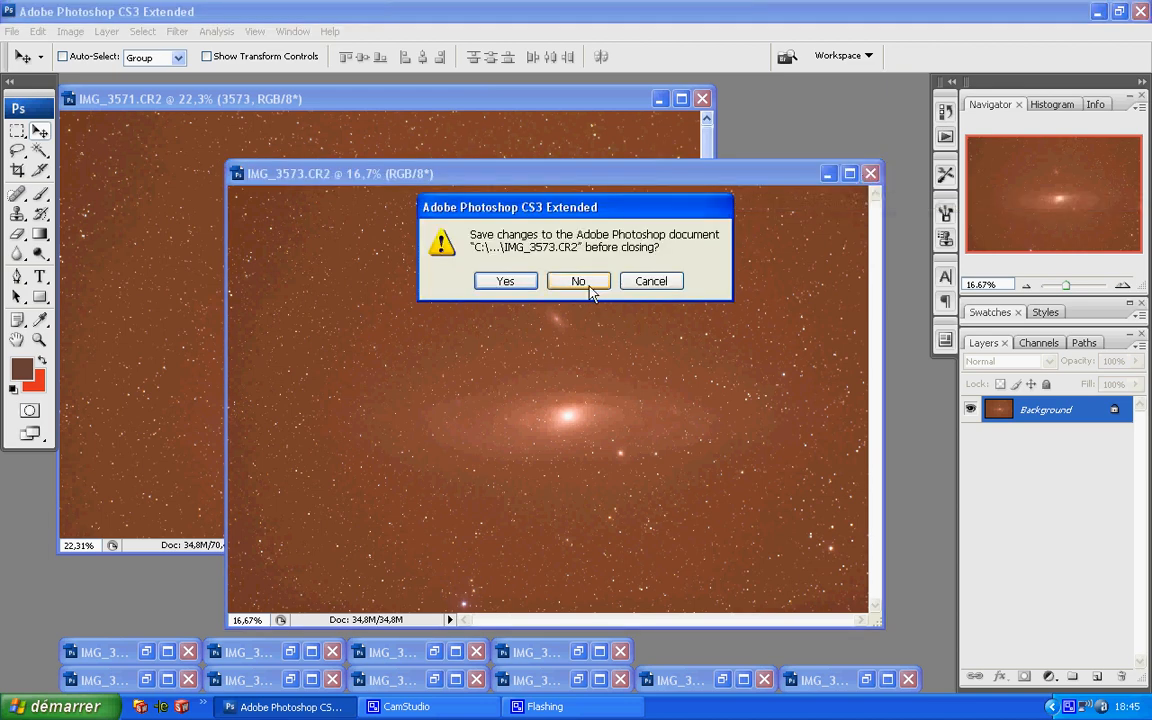
click(588, 287)
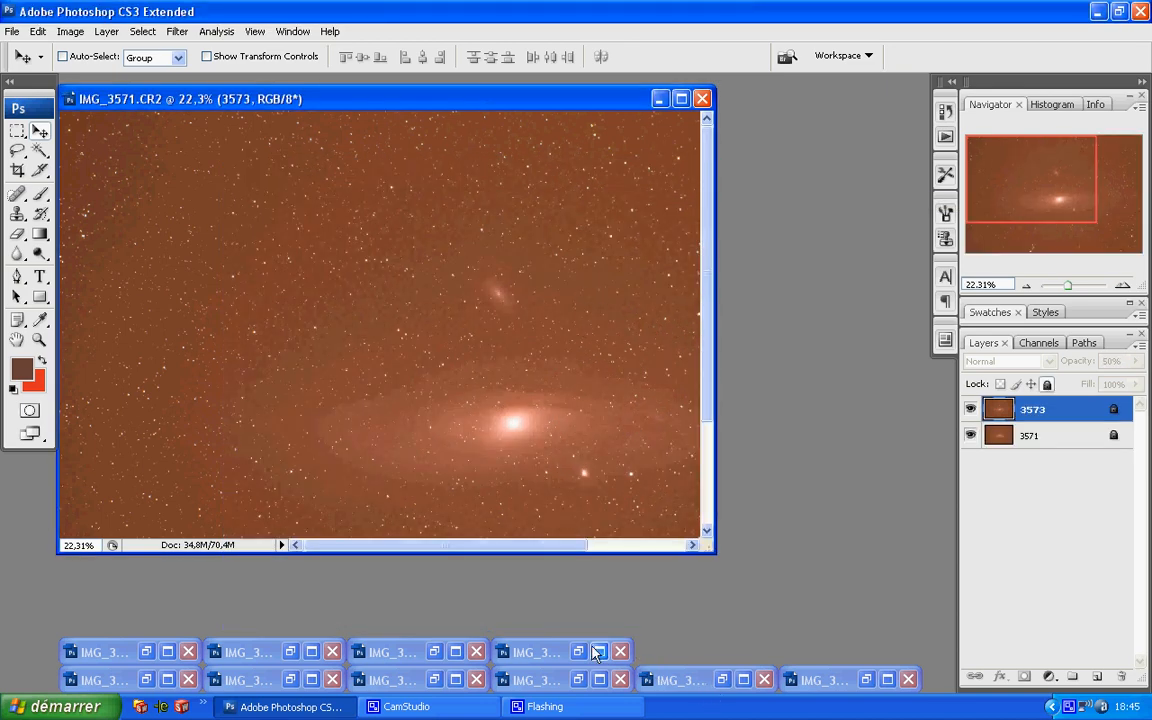
Restore the minimized IMG_3578, move its window aside and copy its image into IMG_3571 as a new layer
click(290, 652)
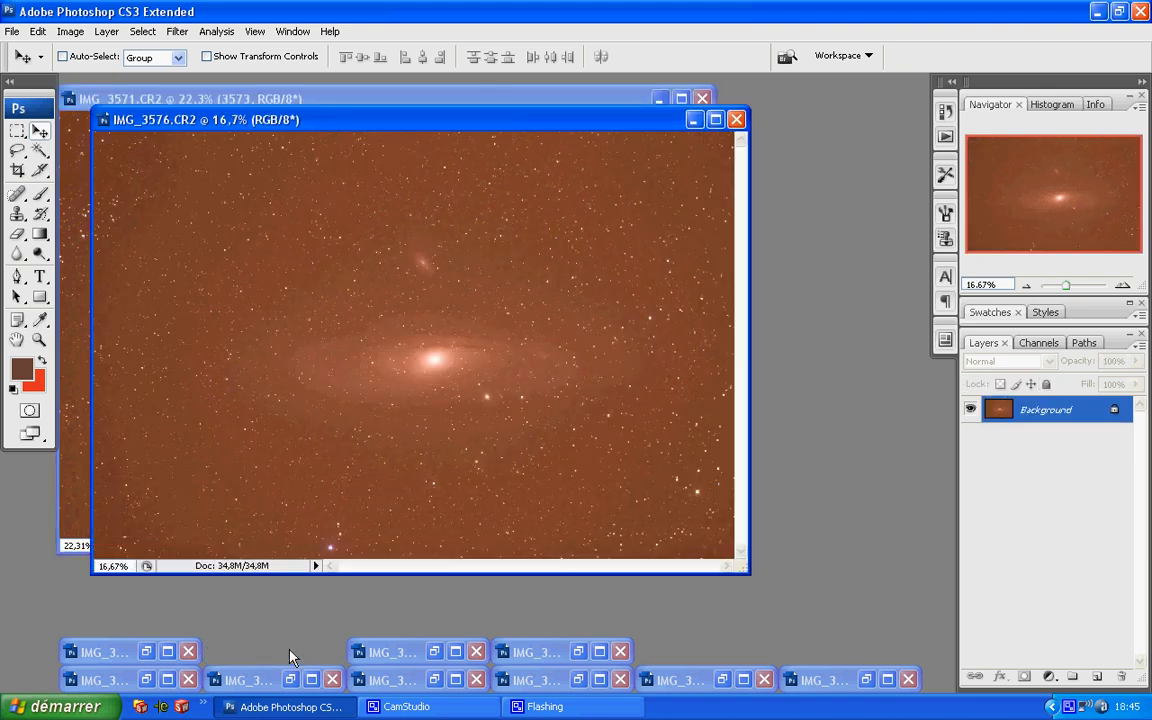
click(693, 119)
click(866, 680)
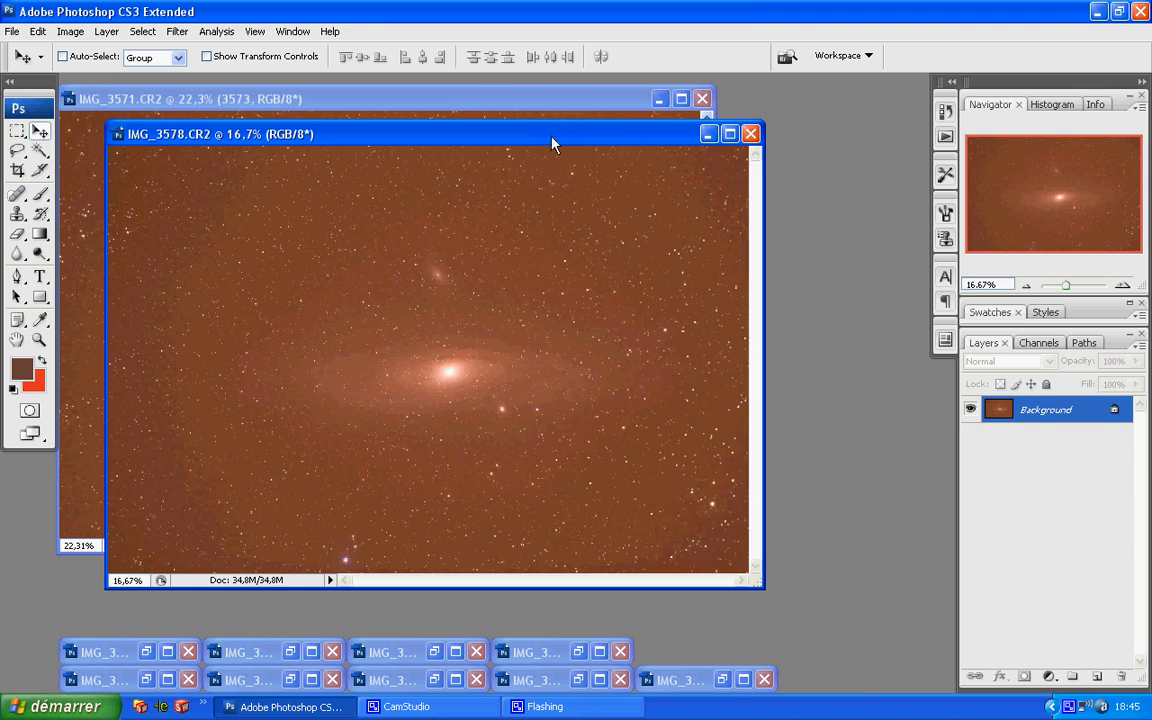
drag(553, 135, 947, 379)
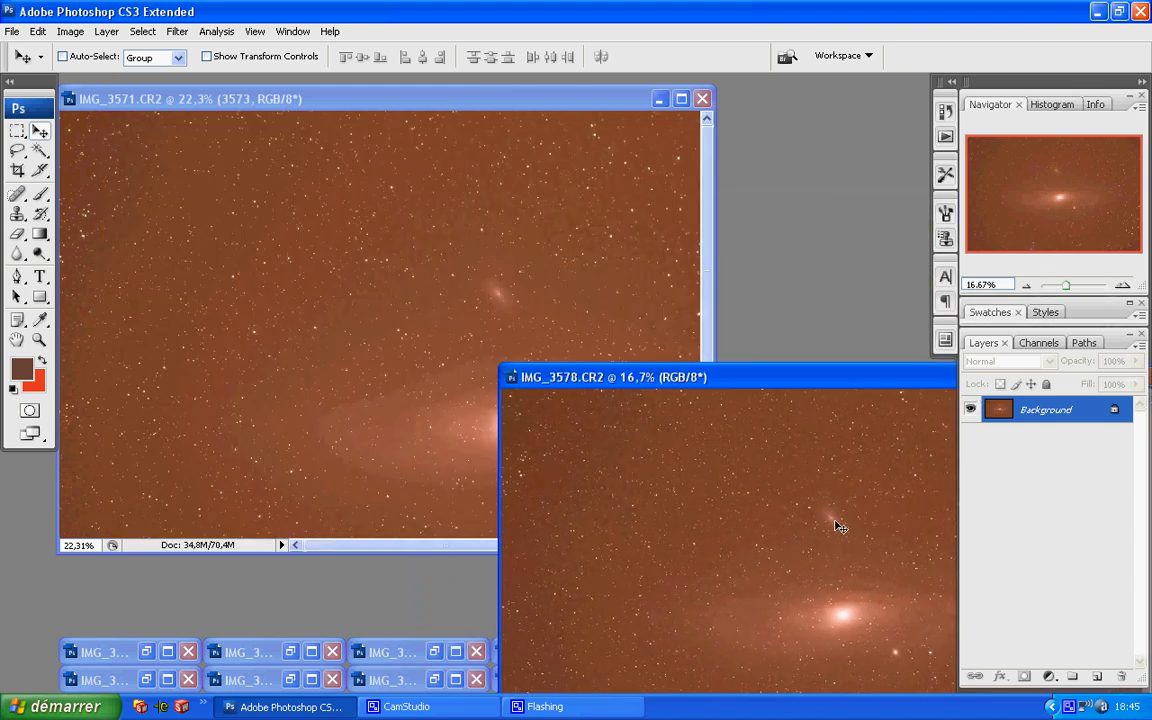
drag(840, 527, 502, 298)
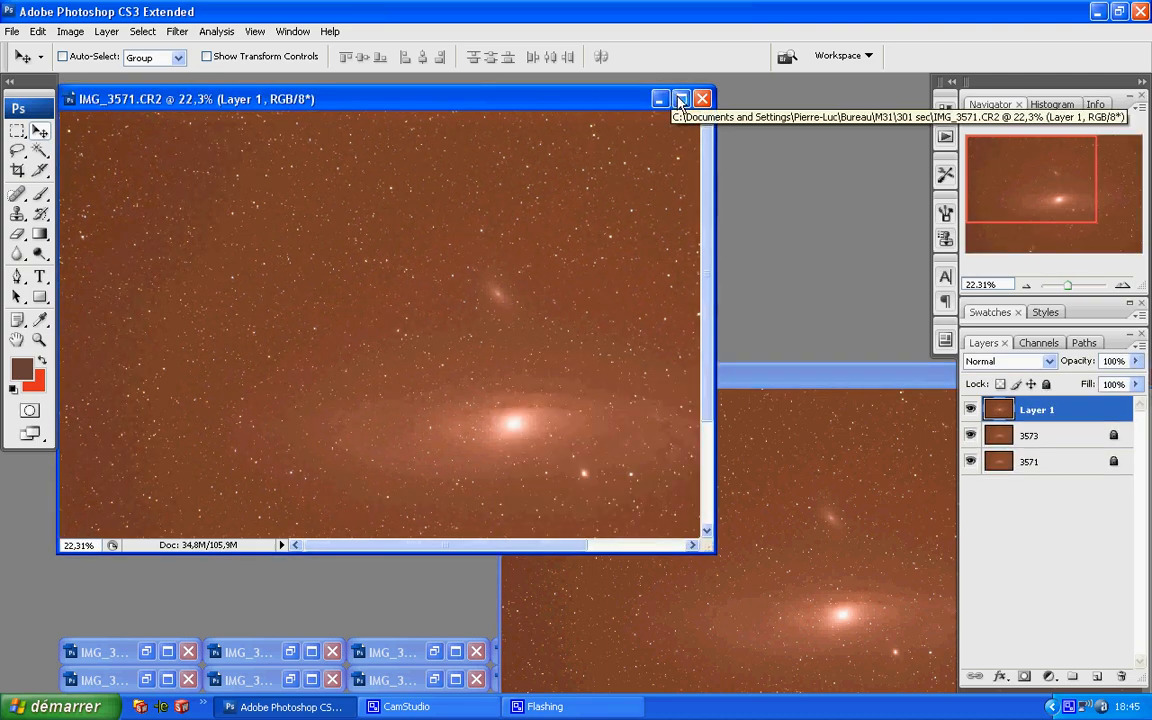
Maximize IMG_3571, zoom to about 149% on its lower-left corner and set Layer 1's blend mode to Difference
click(680, 99)
click(1068, 288)
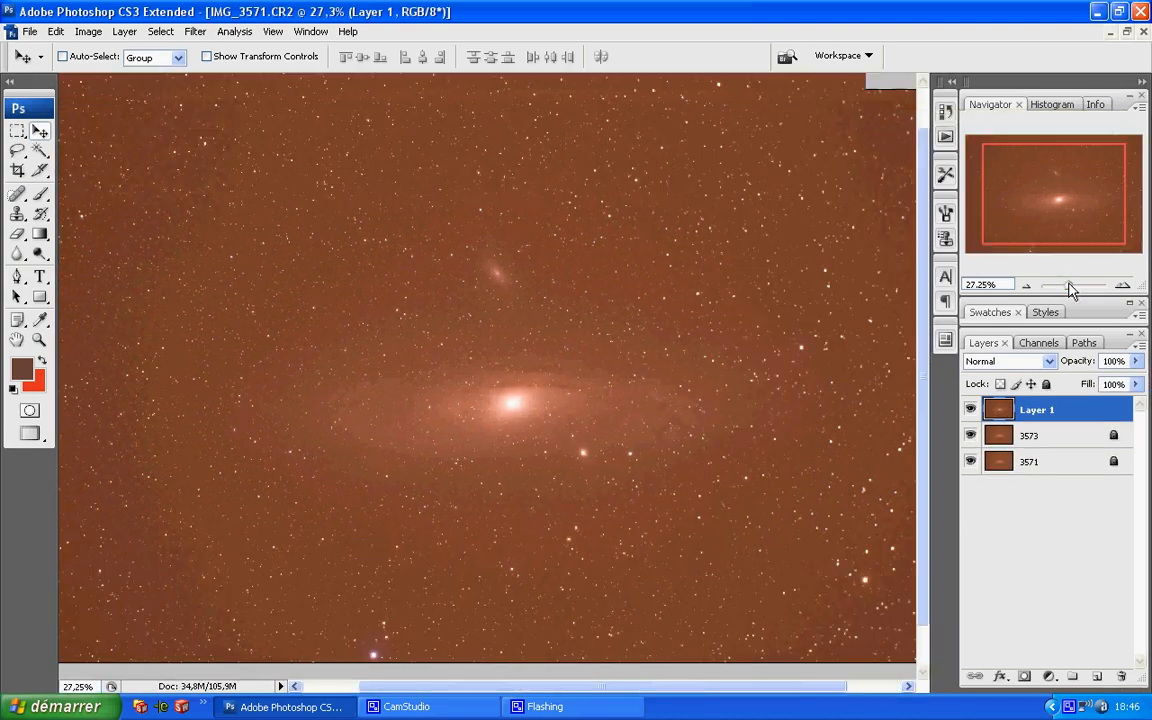
drag(1058, 200, 978, 244)
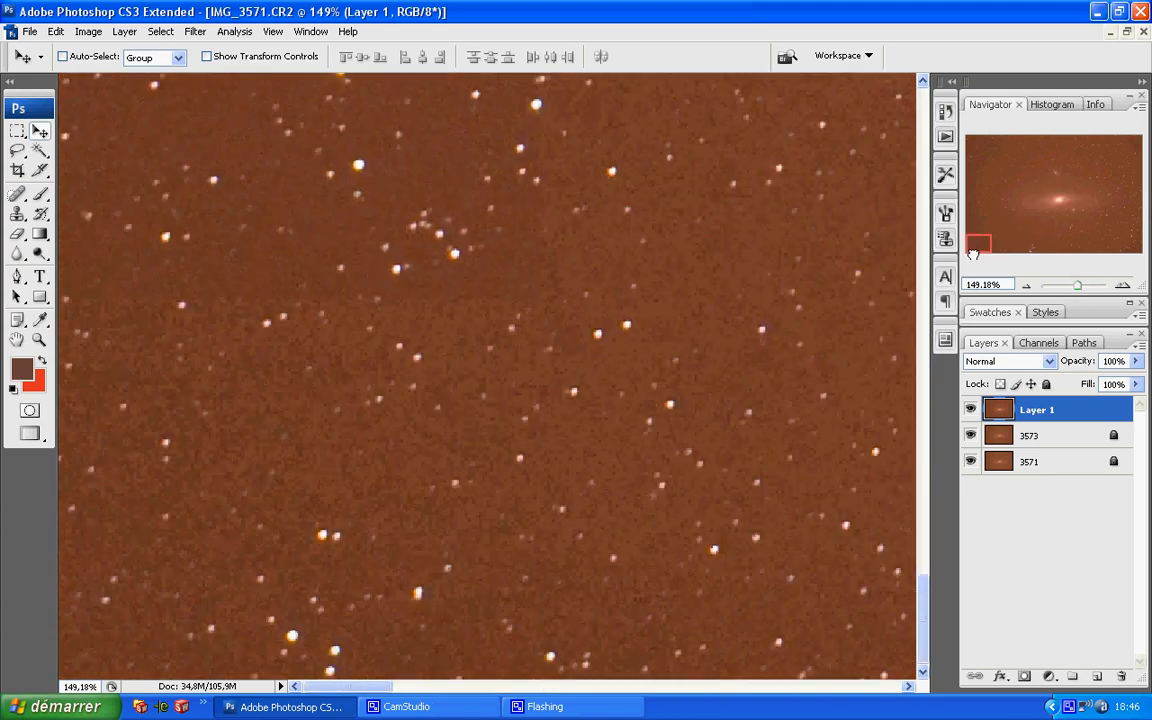
click(1040, 361)
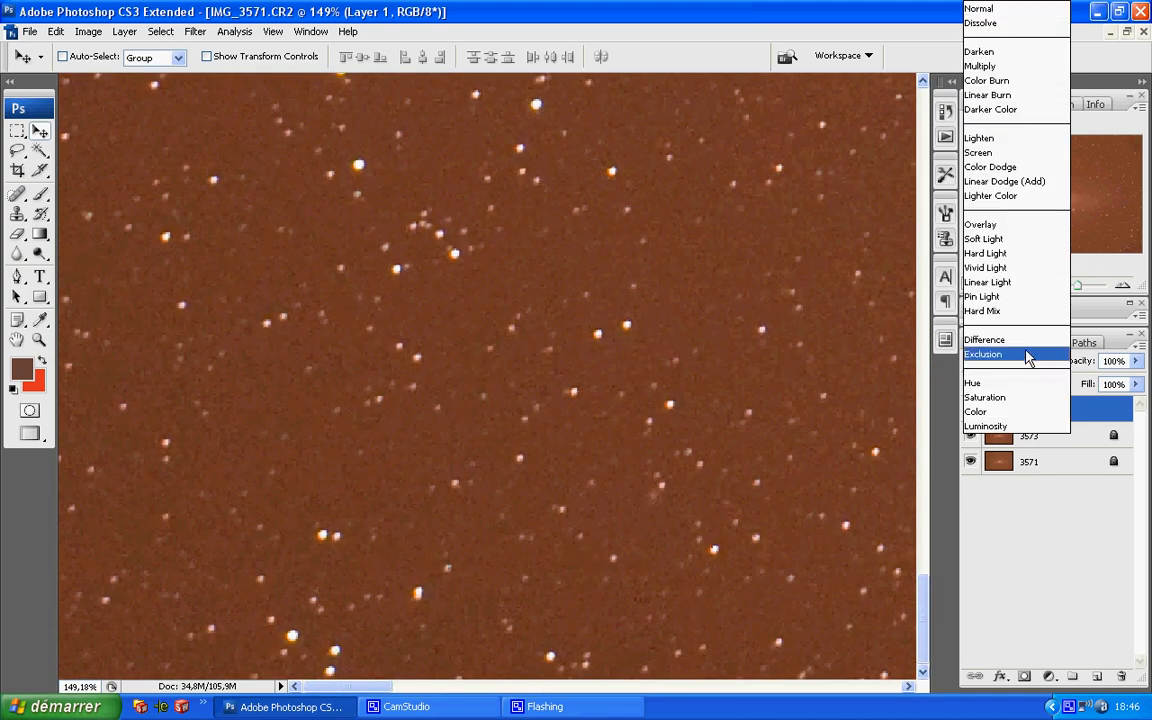
click(1028, 340)
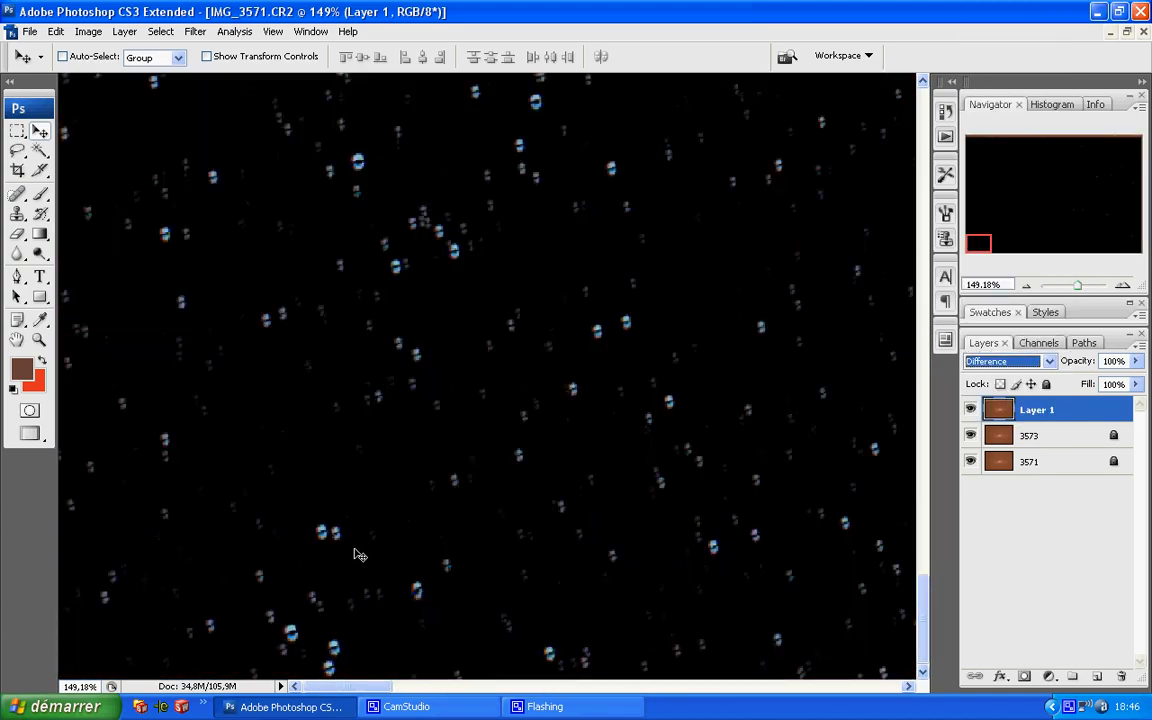
Align Layer 1 with the stars in the image's lower-left corner and realign it near the upper-right corner at about 300% zoom
drag(354, 549, 347, 548)
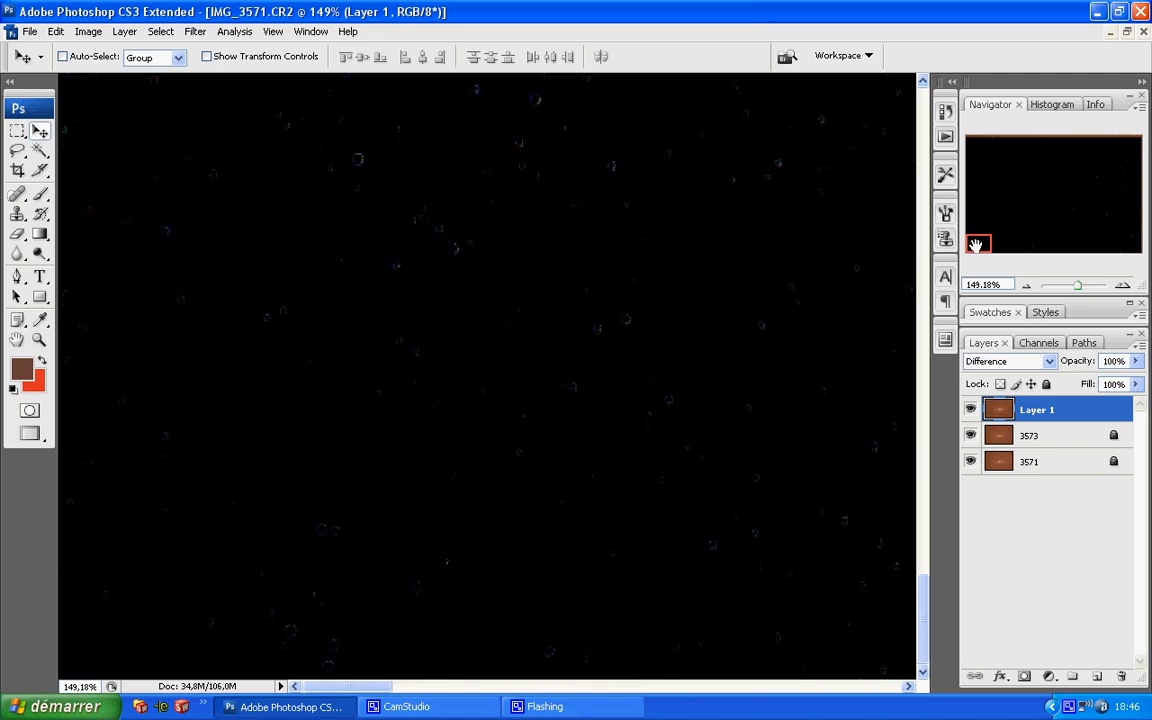
drag(975, 240, 1120, 141)
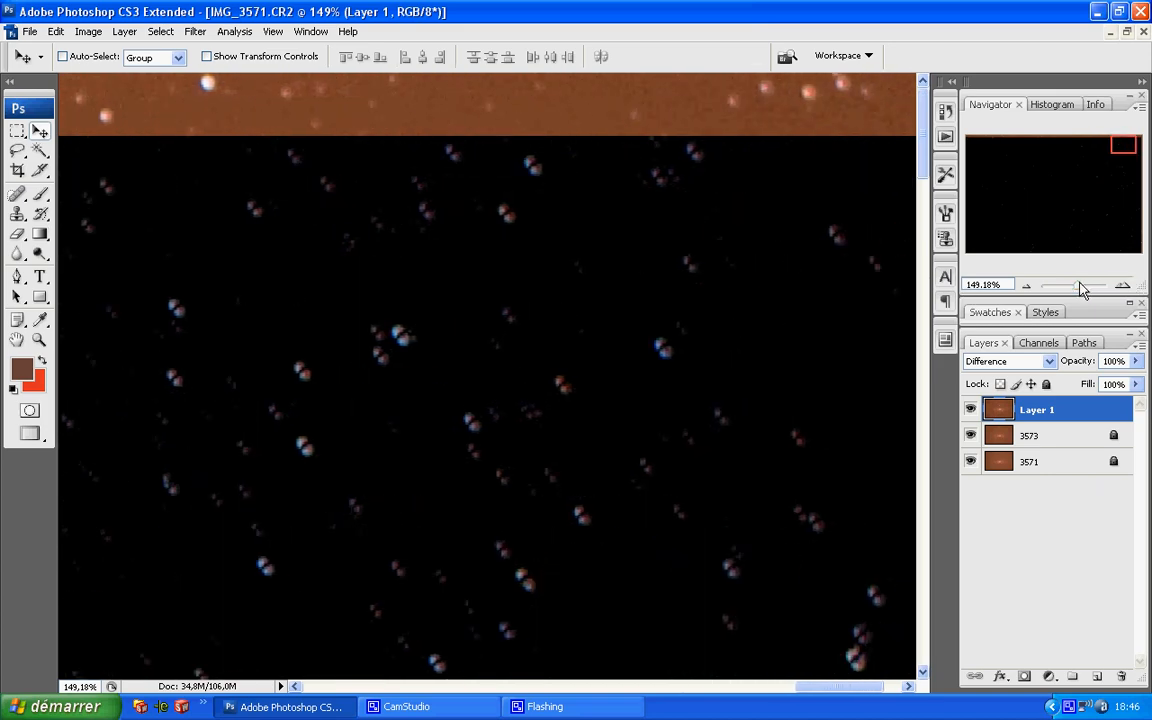
drag(1080, 288, 1089, 289)
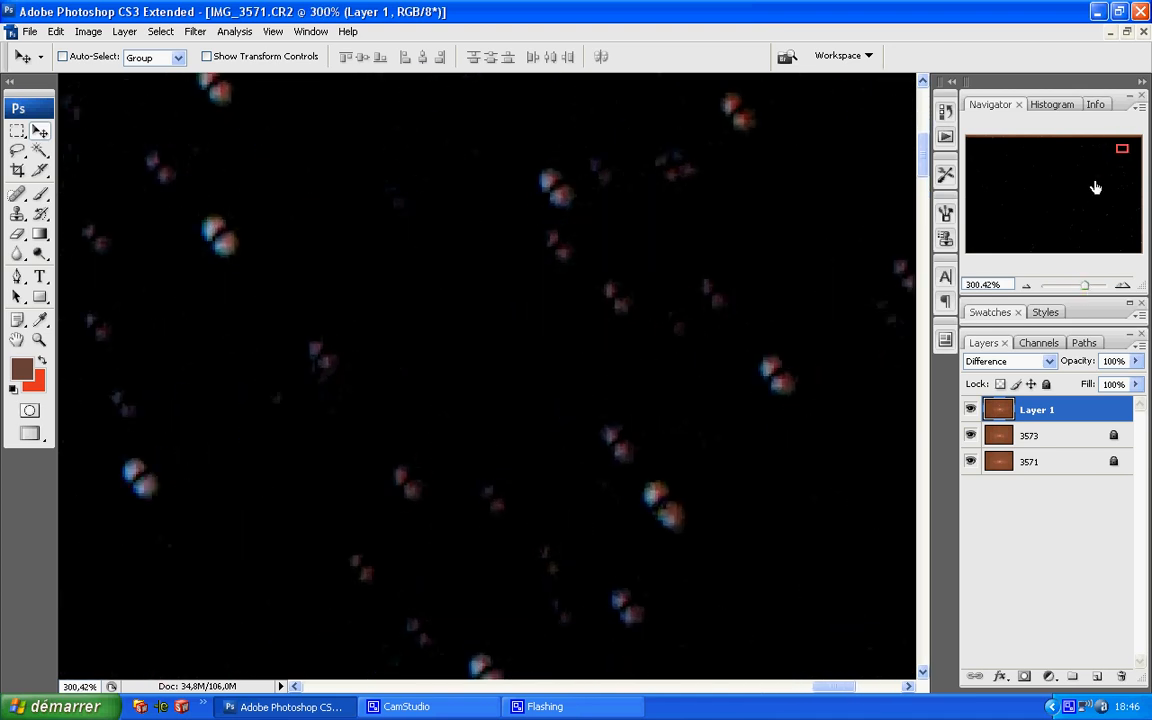
drag(1121, 145, 1129, 146)
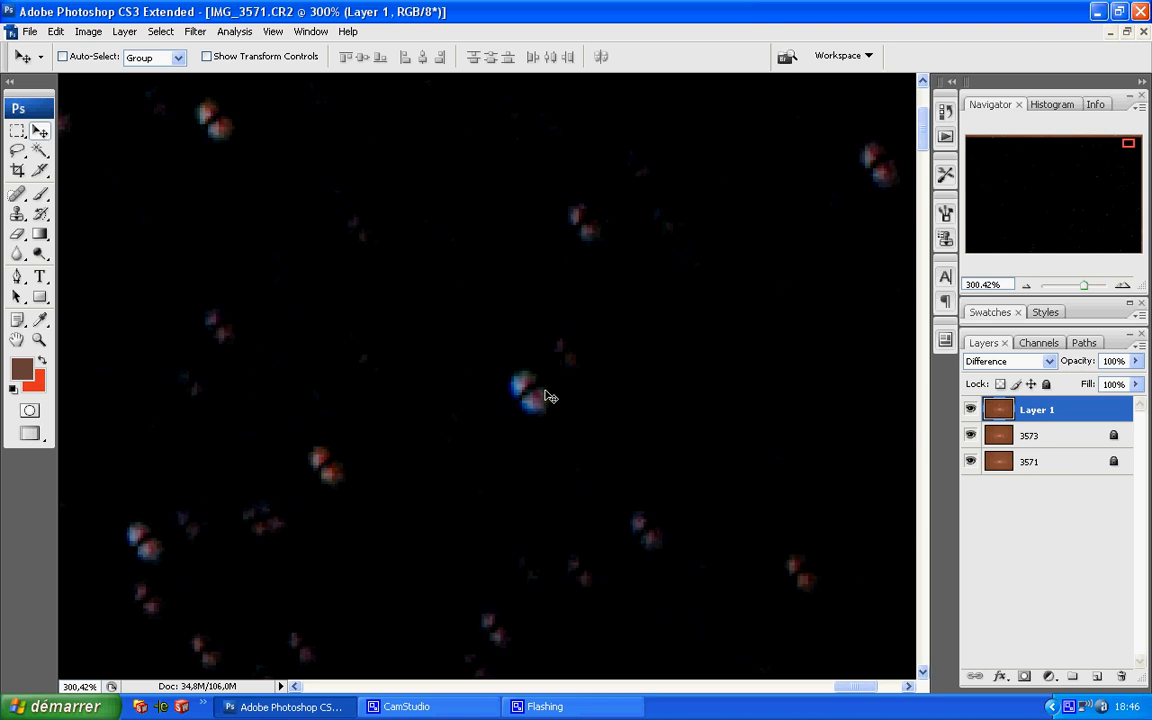
drag(492, 398, 502, 415)
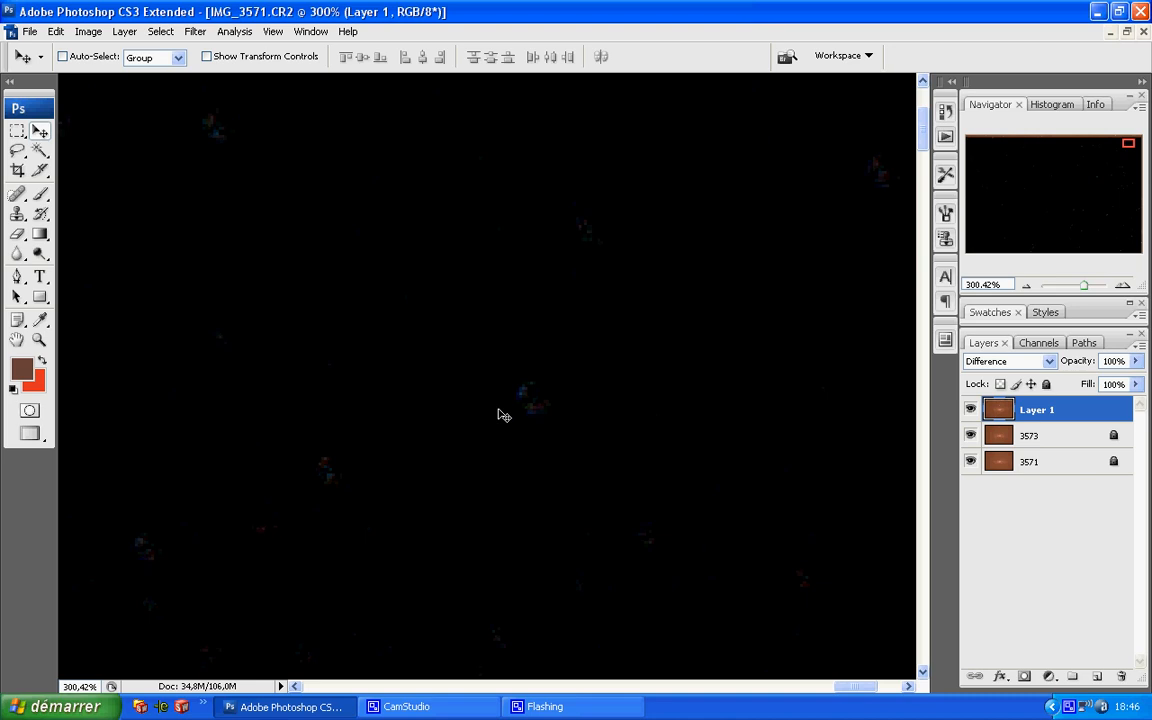
Hide Layer 1 in IMG_3571, unmaximize the document and bring the IMG_3578 window to the front
click(970, 409)
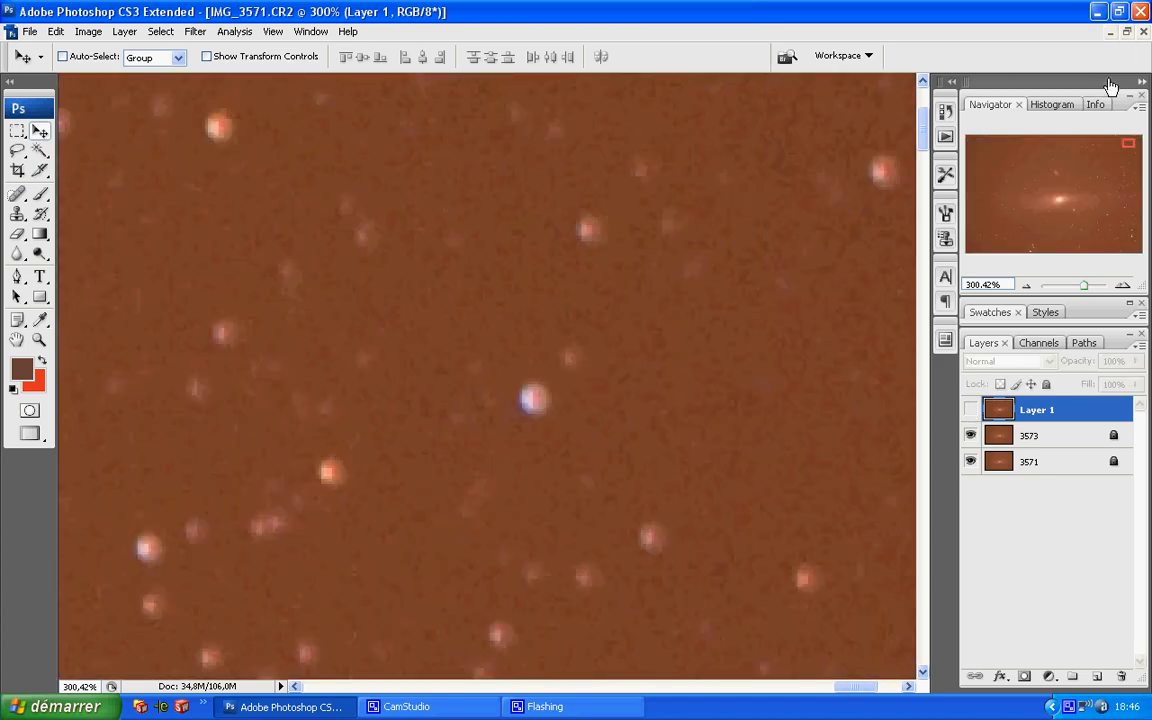
click(1127, 32)
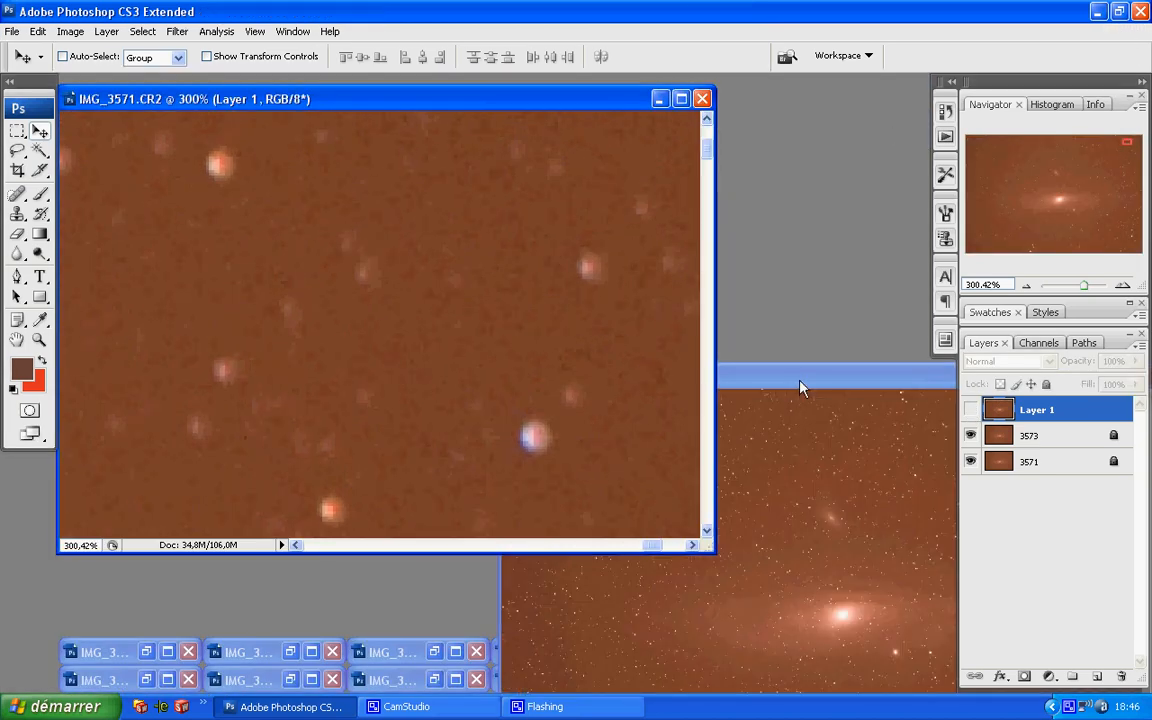
drag(800, 387, 517, 177)
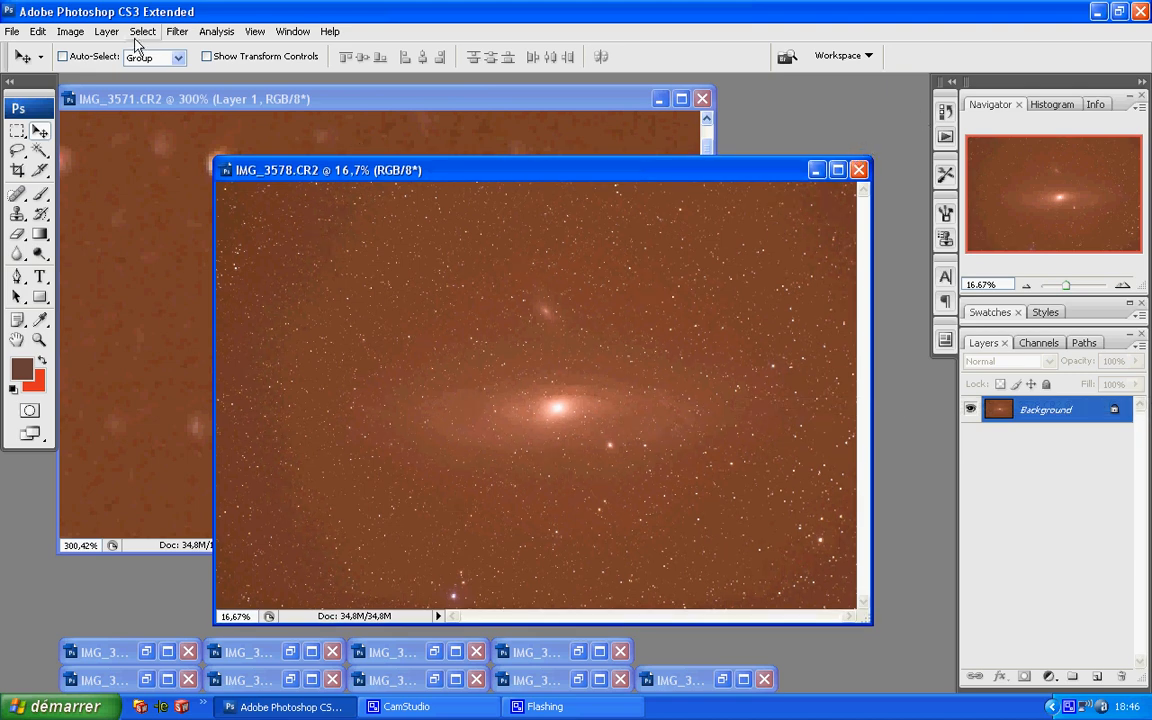
Rotate the IMG_3578 canvas clockwise by a small arbitrary angle
click(70, 31)
mouse_move(140, 207)
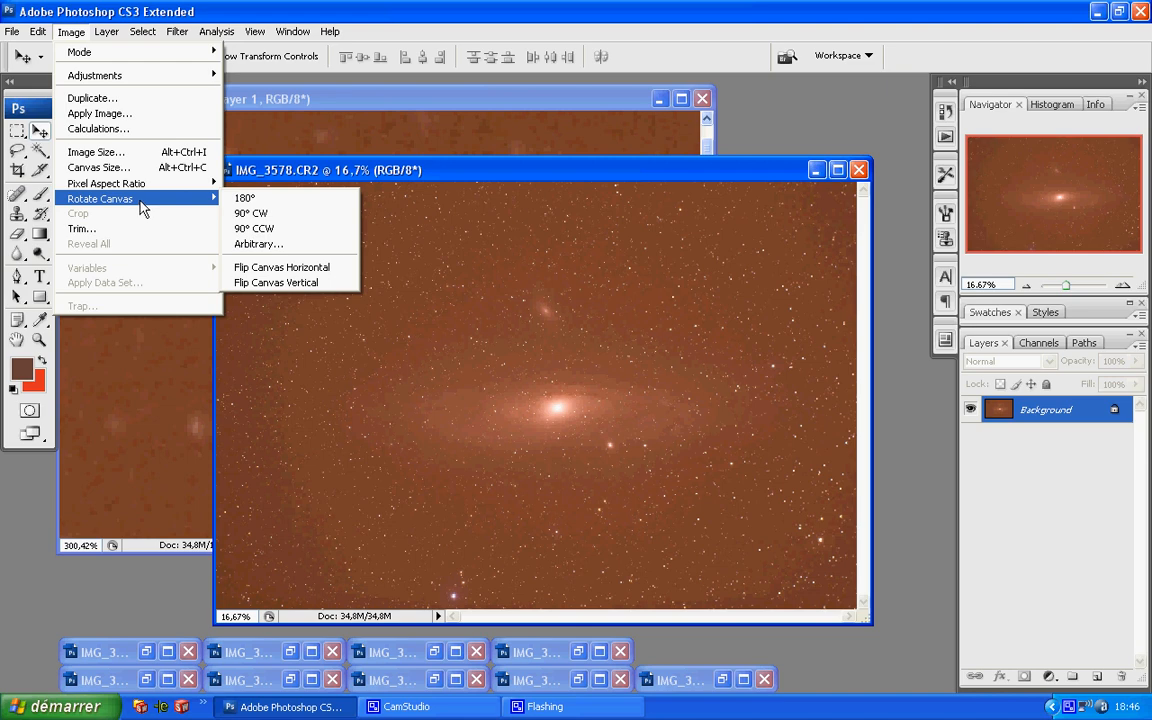
click(262, 244)
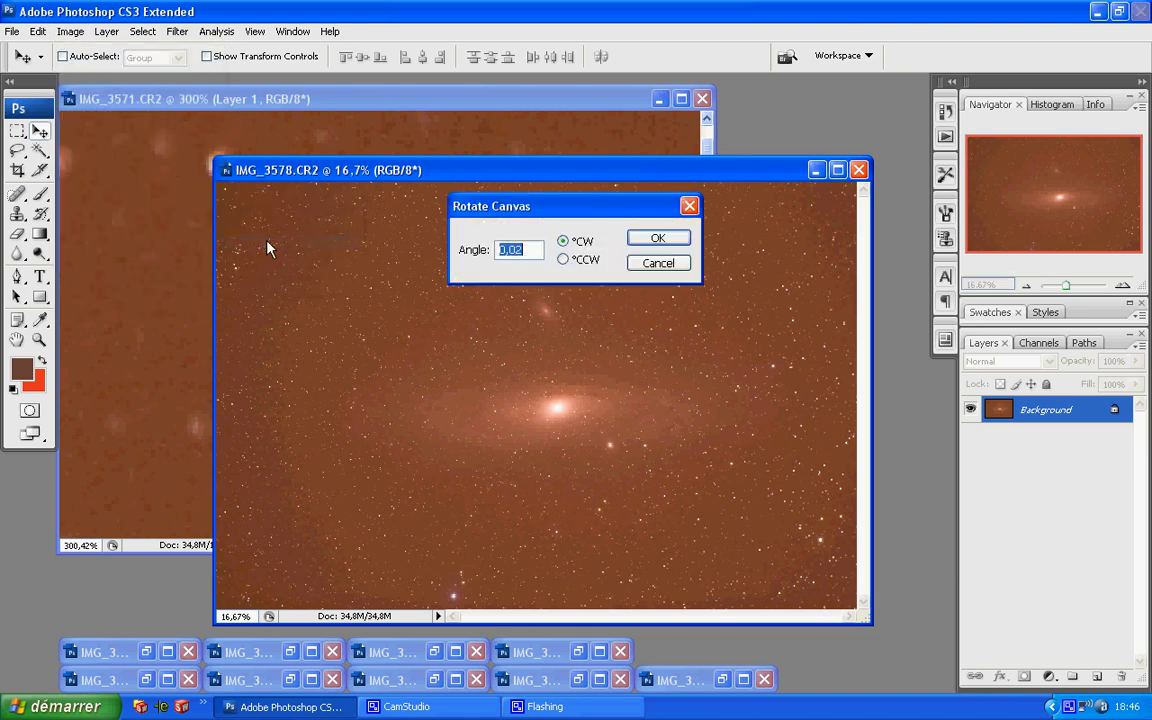
click(526, 249)
drag(524, 249, 518, 249)
click(643, 246)
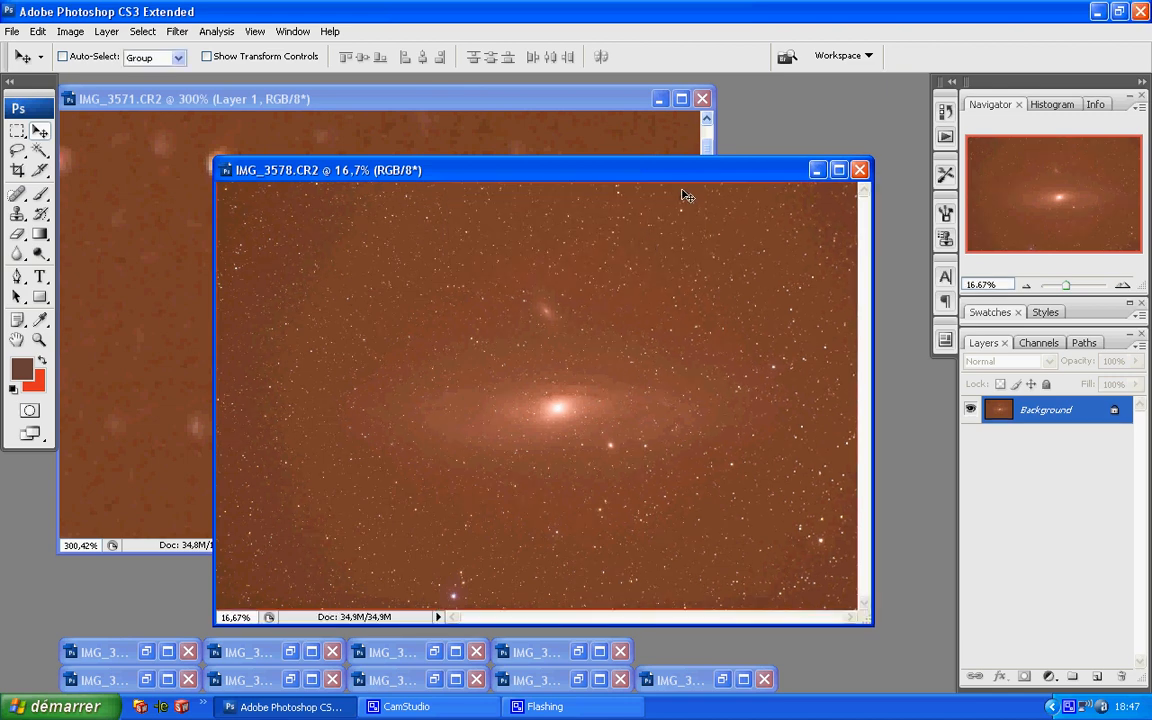
Compare IMG_3578 before and after its canvas rotation through the history states, ending on the rotated state
drag(682, 172, 693, 186)
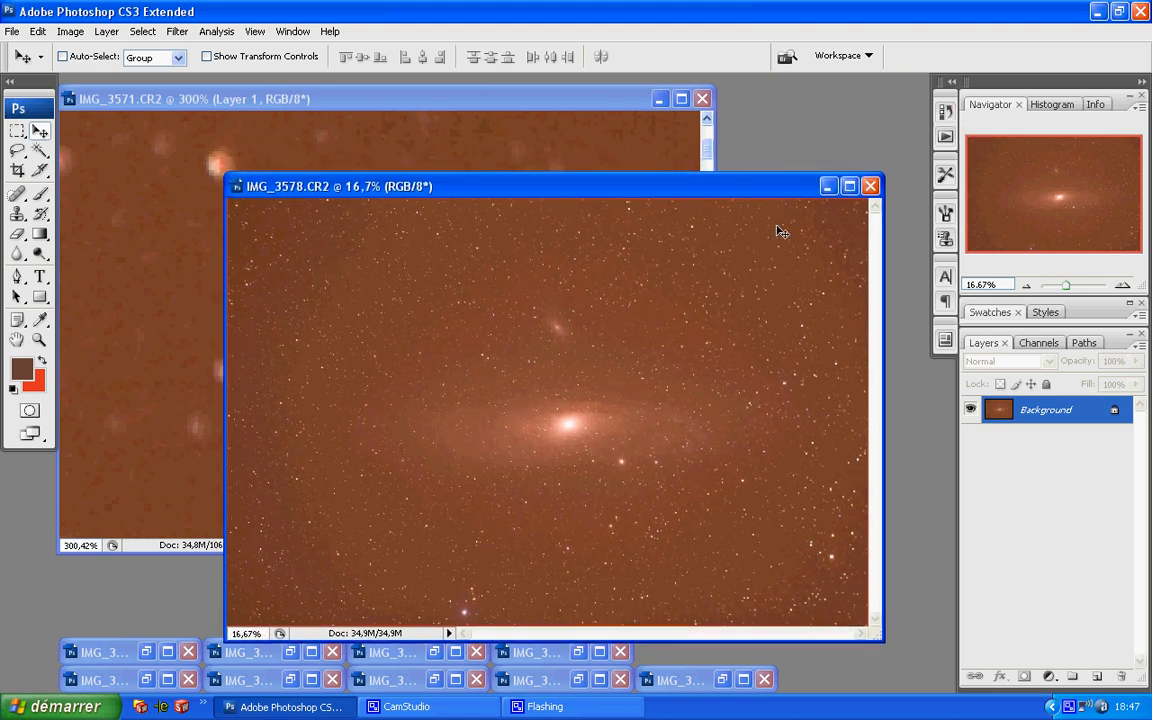
click(946, 114)
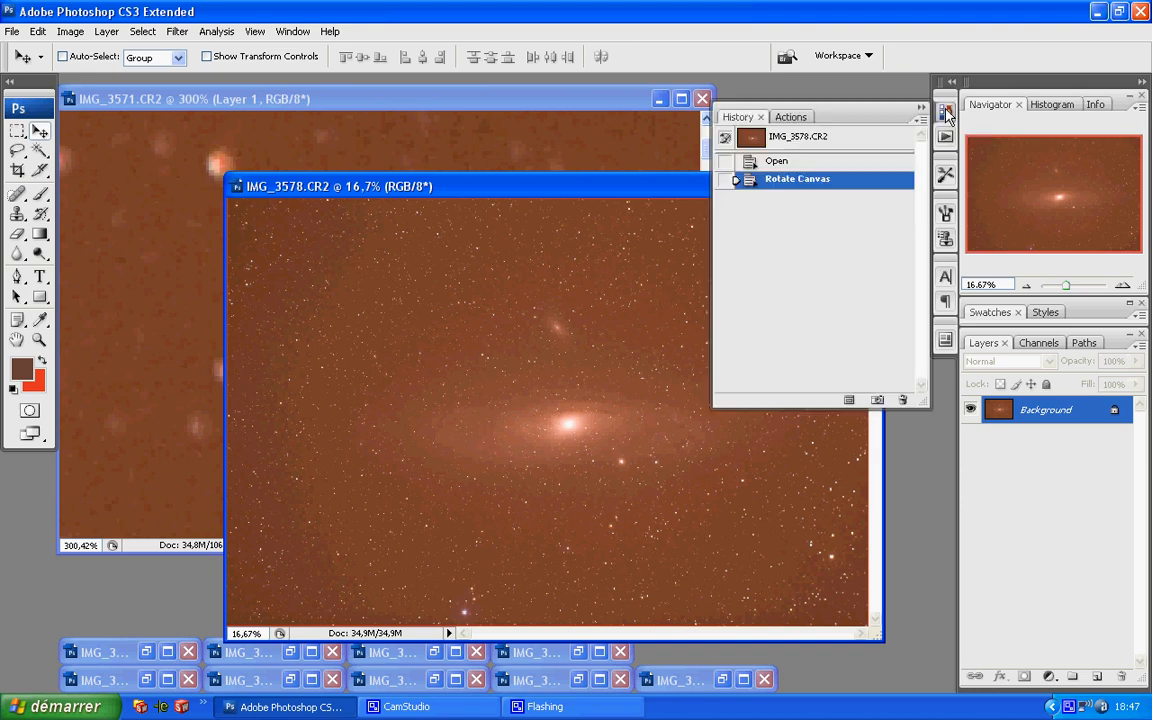
click(778, 162)
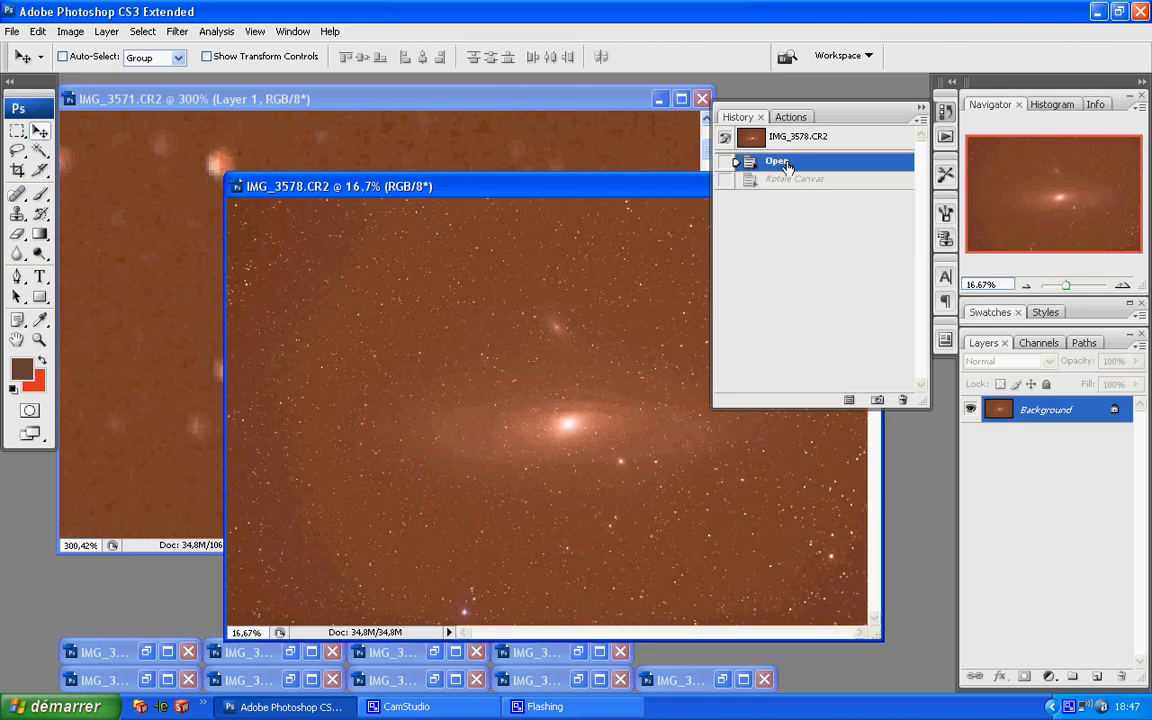
click(787, 181)
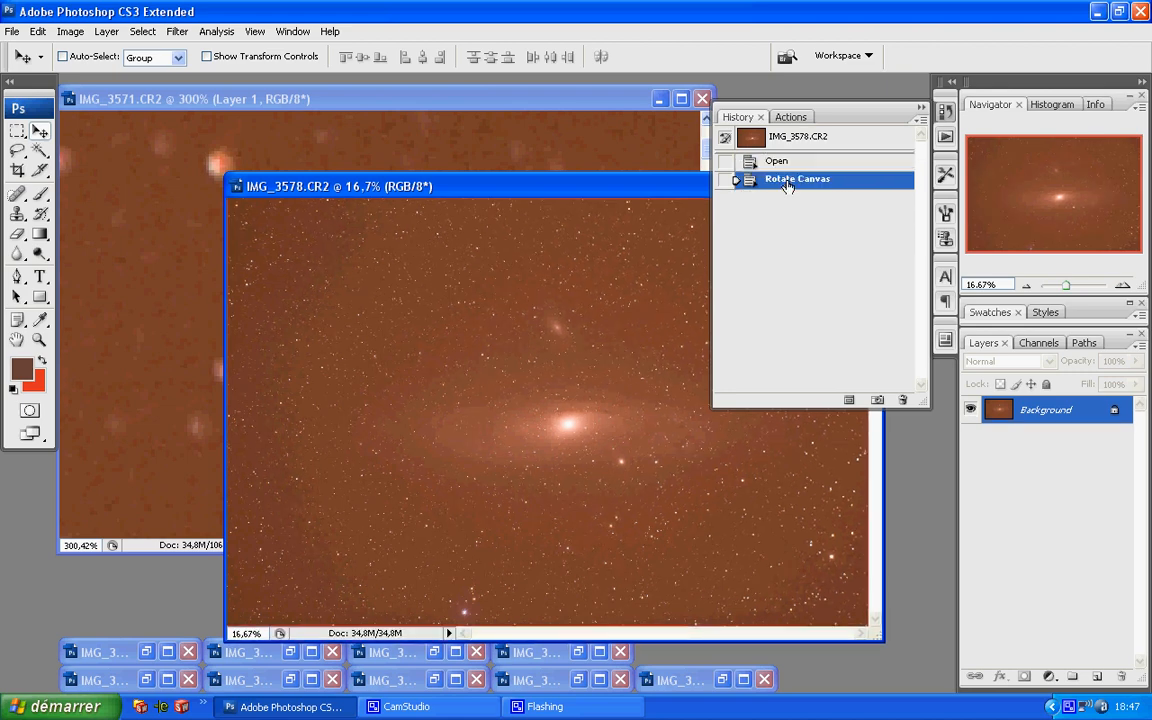
click(945, 118)
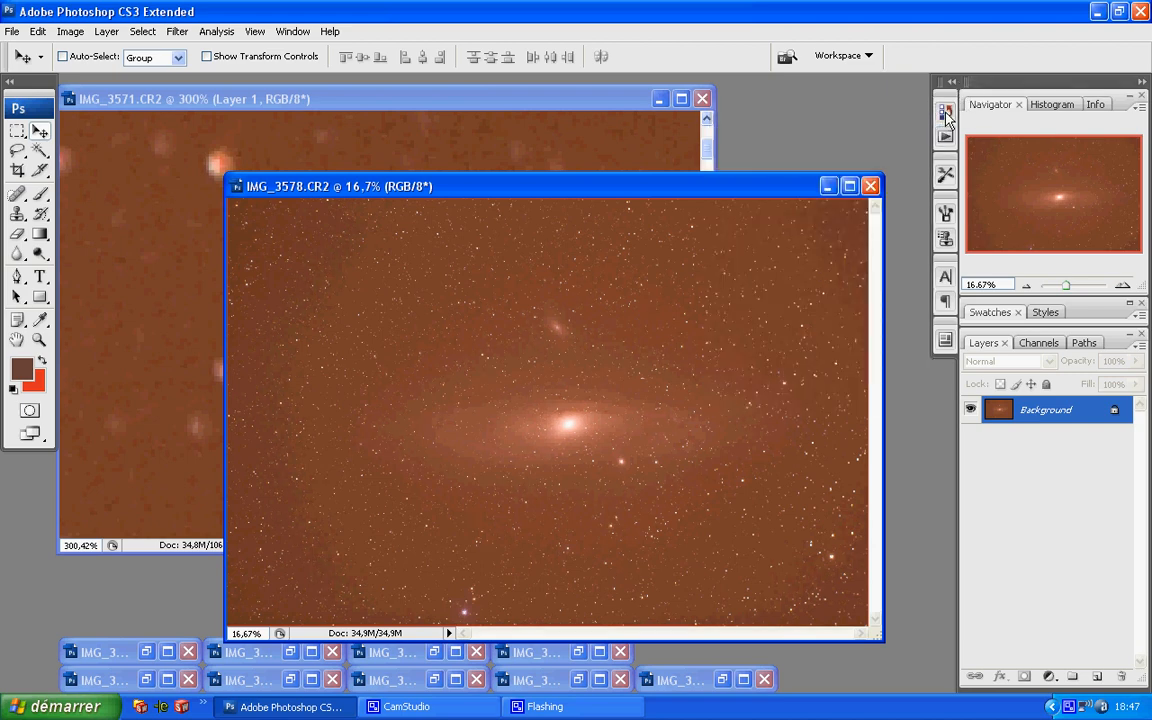
Copy the rotated IMG_3578 image into IMG_3571 as a new layer and minimize the IMG_3578 window
click(630, 108)
drag(1083, 287, 1069, 290)
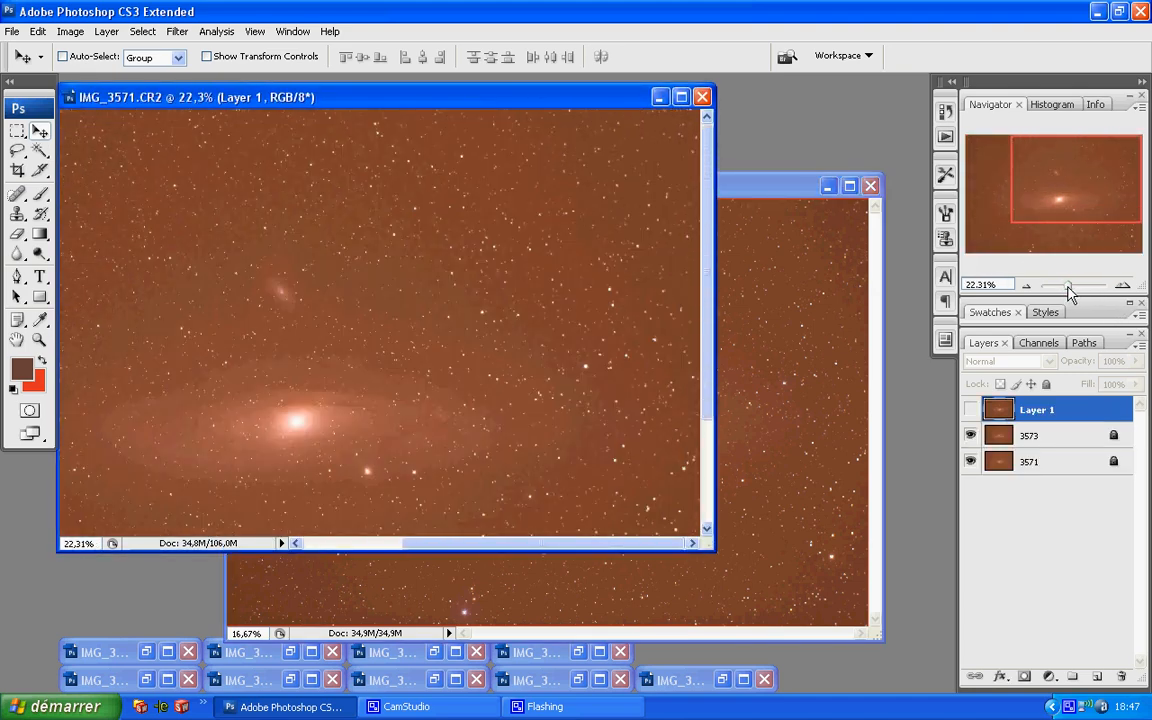
click(756, 173)
drag(764, 185, 952, 140)
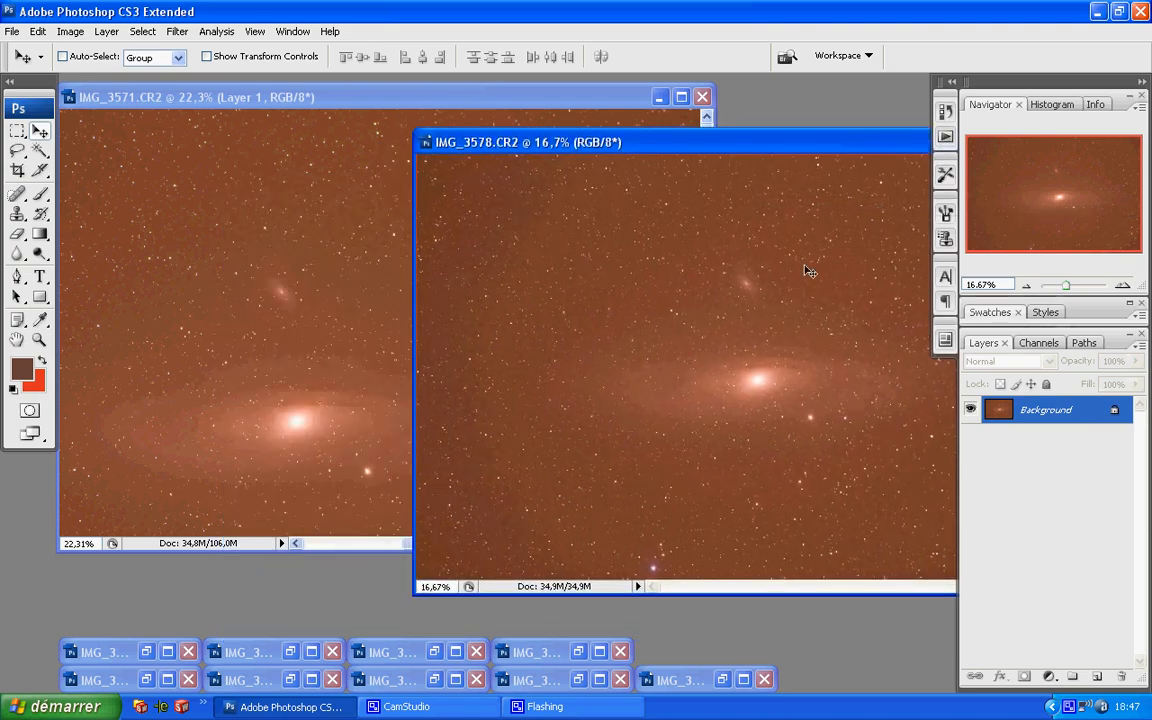
drag(748, 290, 255, 265)
drag(790, 152, 390, 186)
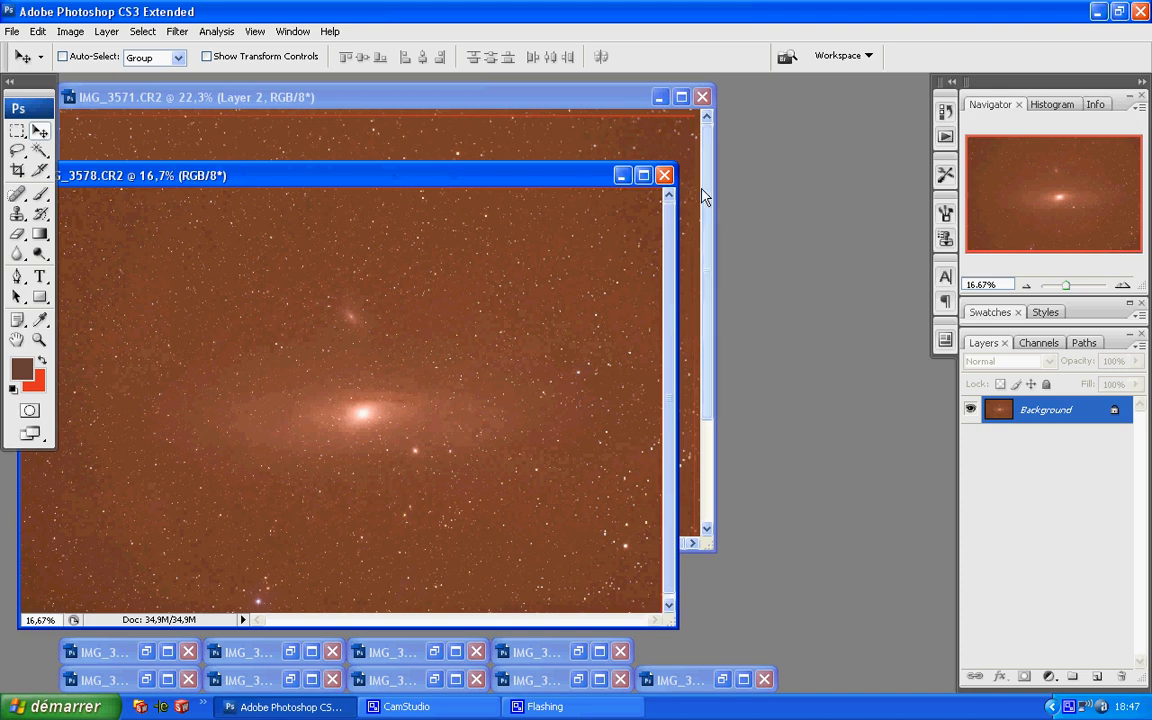
click(622, 177)
In the maximized IMG_3571, set Layer 2 to Difference mode and align its lower-left stars at about 201% zoom, checking the upper-right corner
click(681, 97)
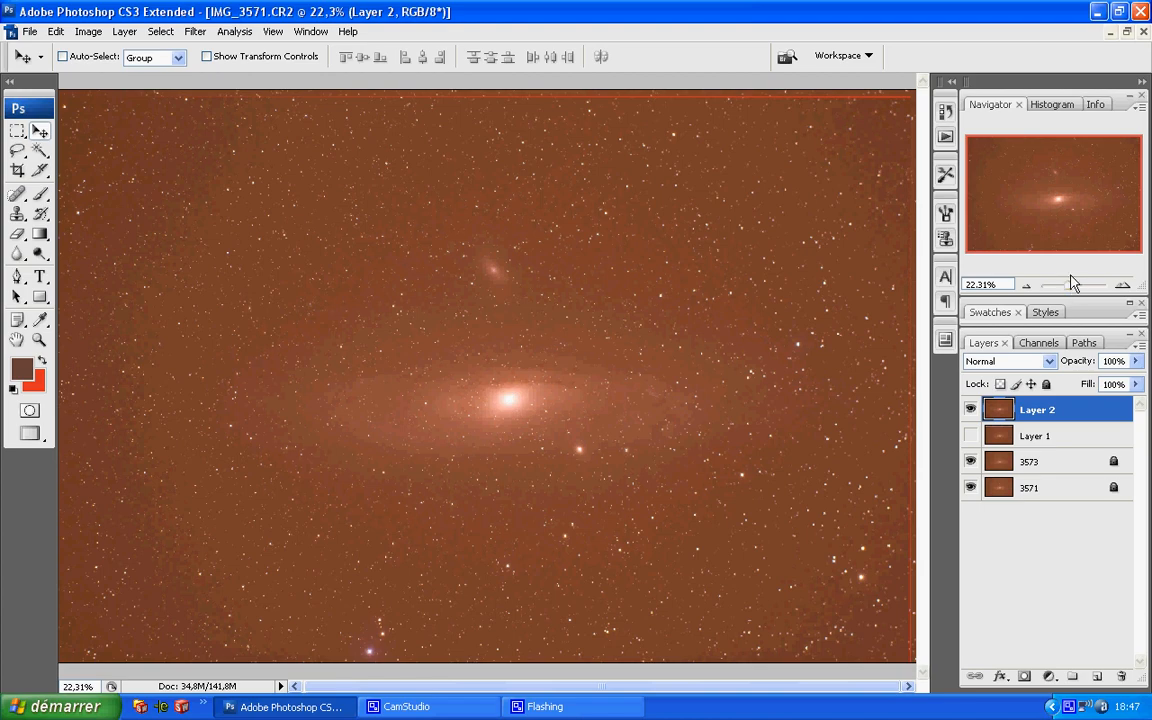
drag(1072, 285, 1080, 285)
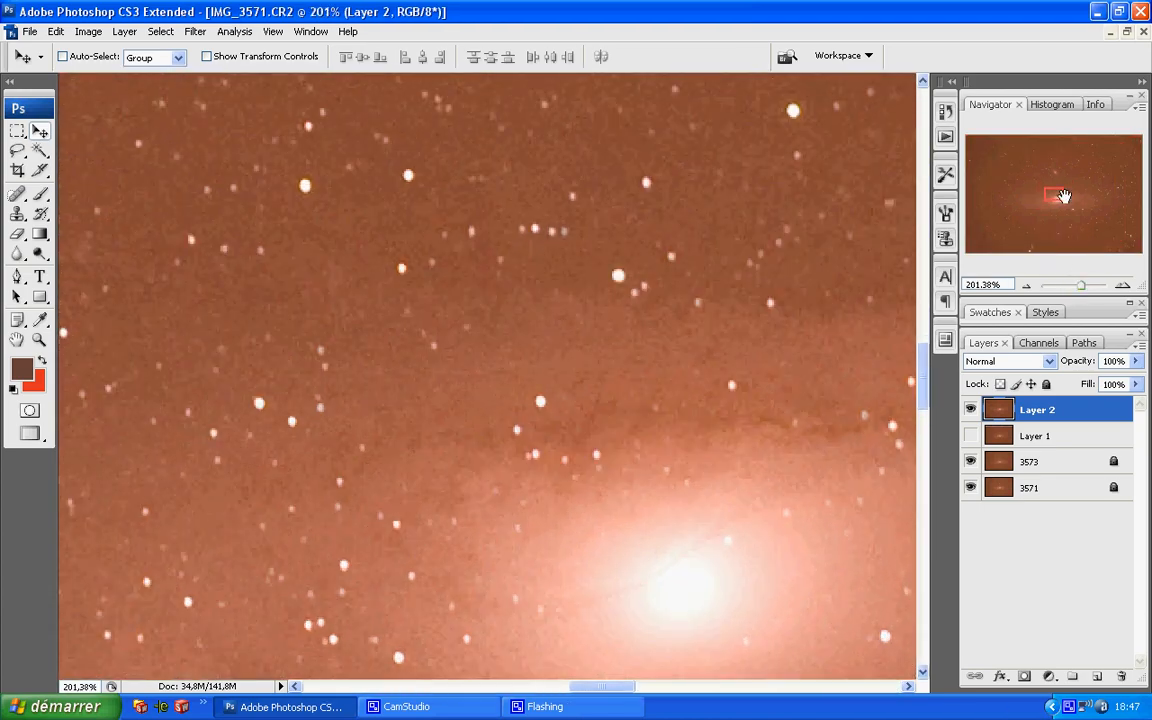
drag(1063, 195, 985, 247)
click(1048, 361)
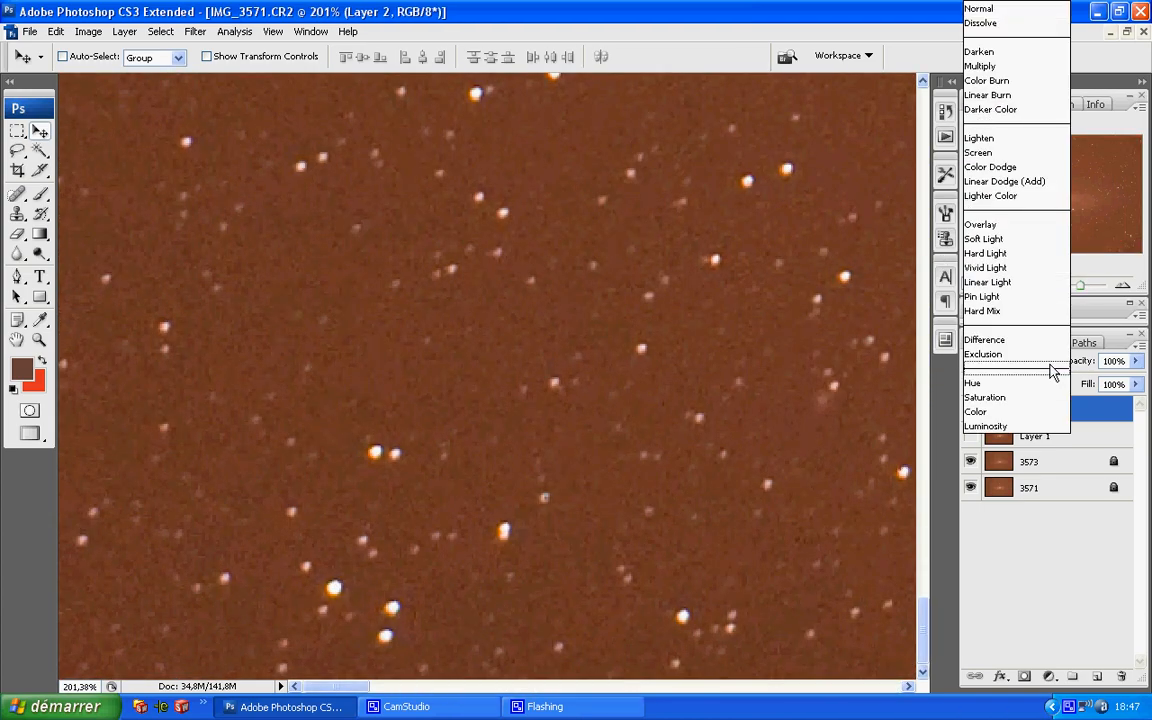
click(1022, 339)
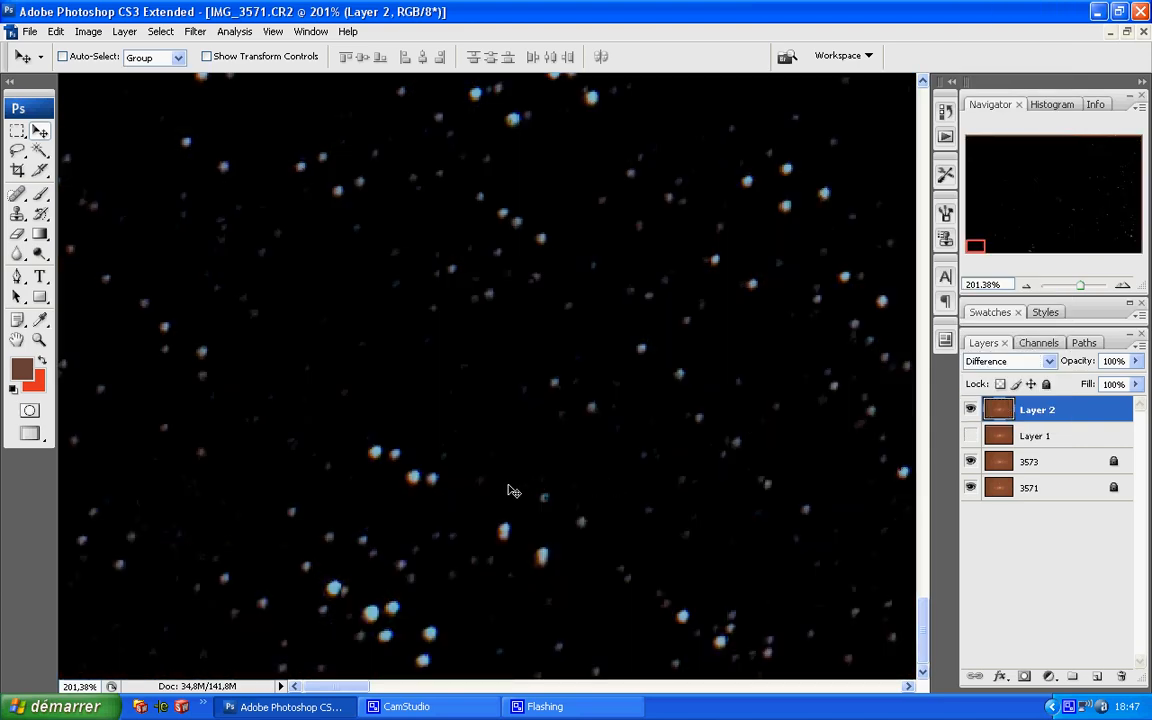
drag(508, 490, 547, 514)
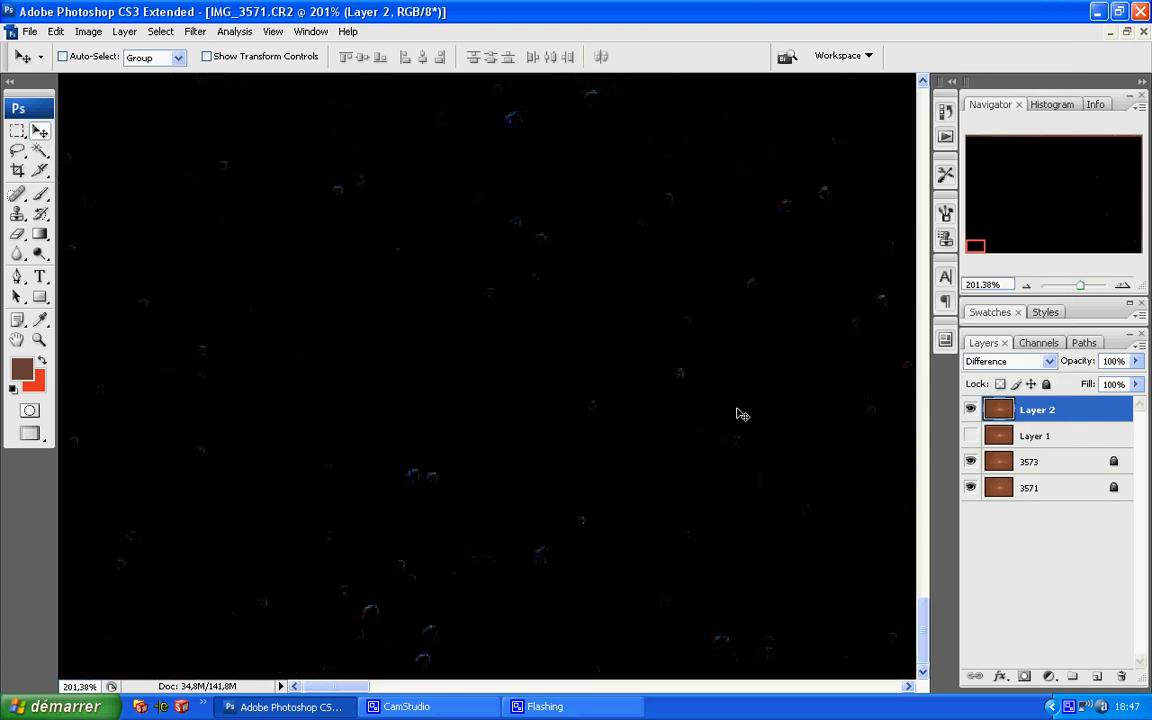
drag(975, 246, 1132, 122)
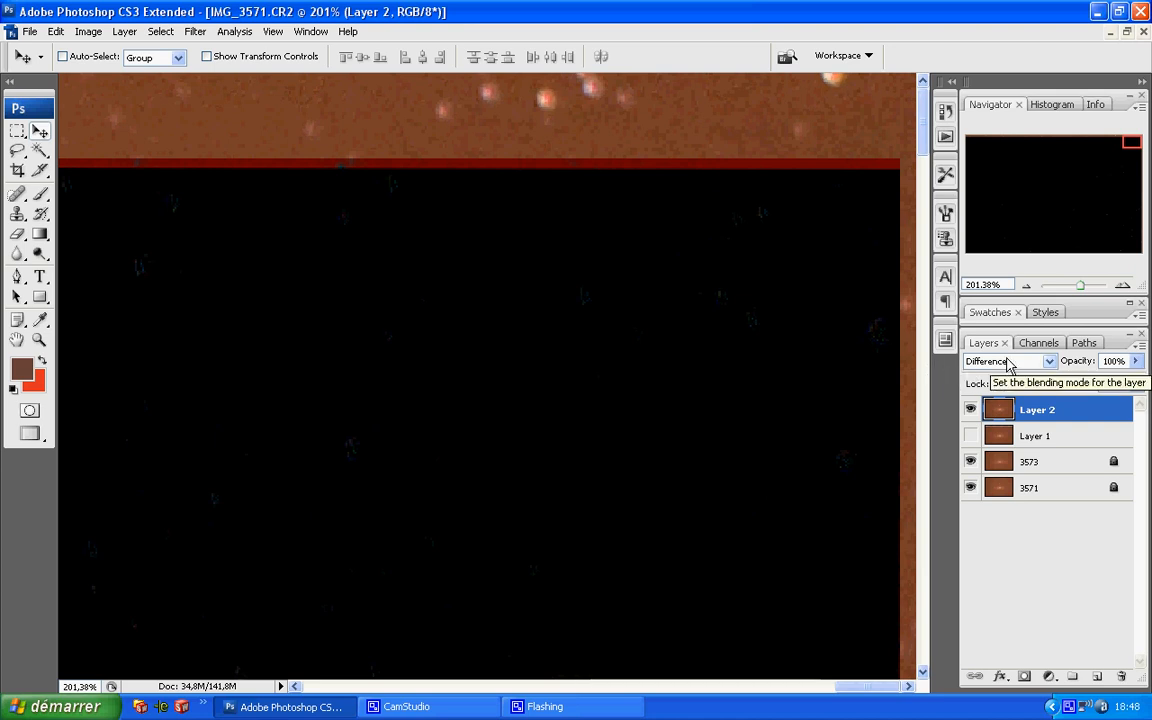
Return Layer 2's blend mode to Normal and delete the hidden Layer 1
click(1050, 364)
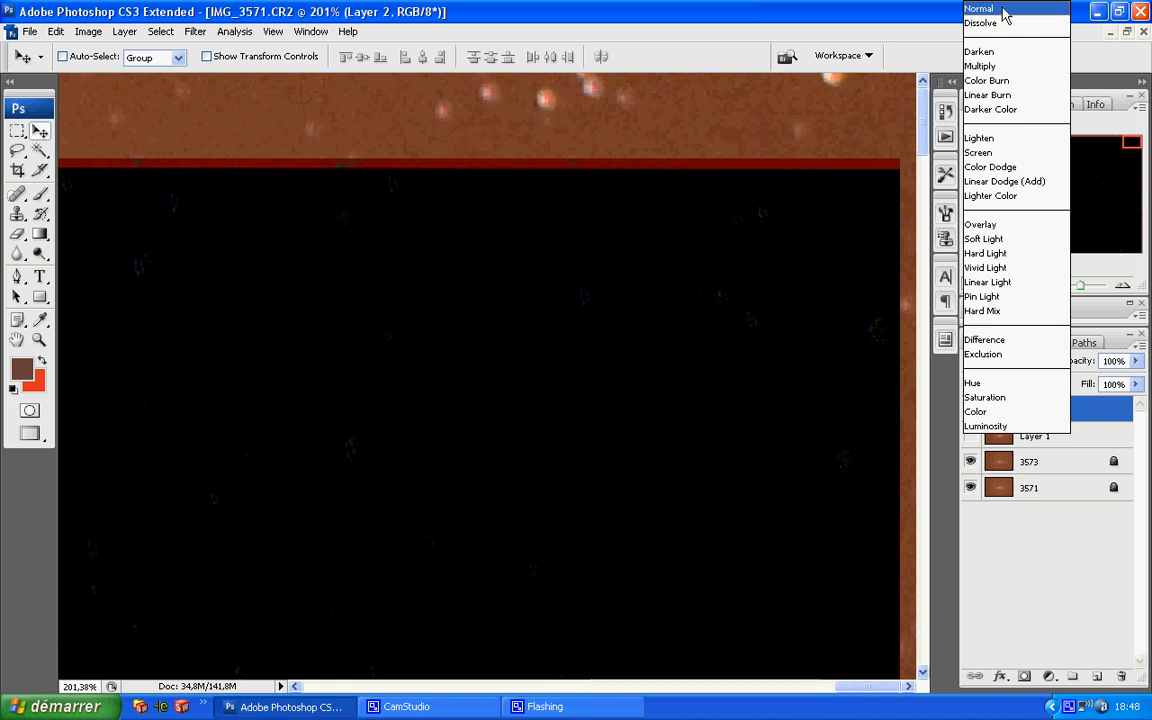
click(1005, 12)
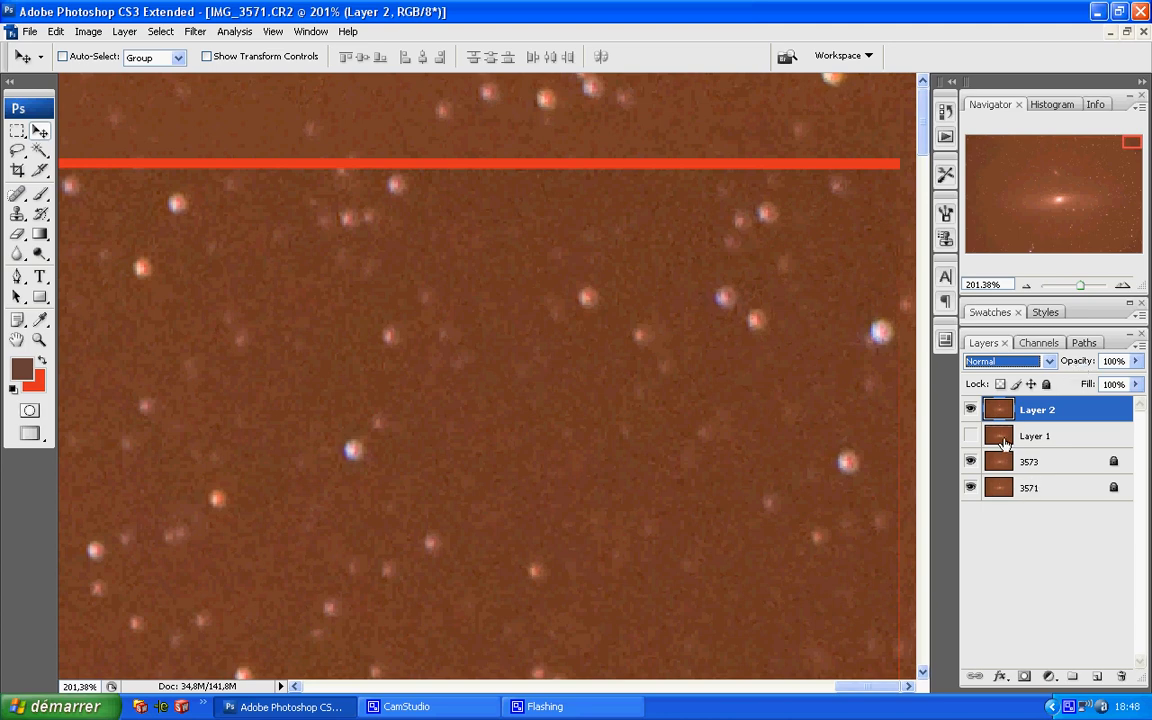
drag(1004, 441, 1121, 676)
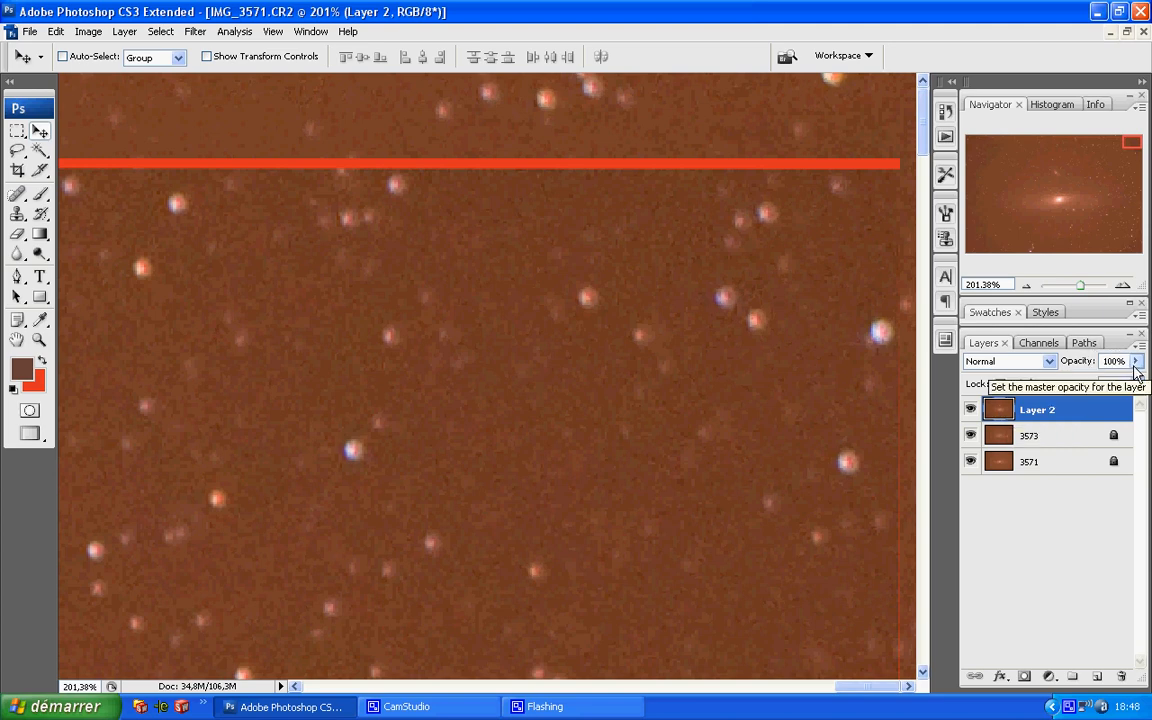
Set Layer 2's opacity to 33%
drag(1119, 362, 1050, 365)
text(33)
key(Return)
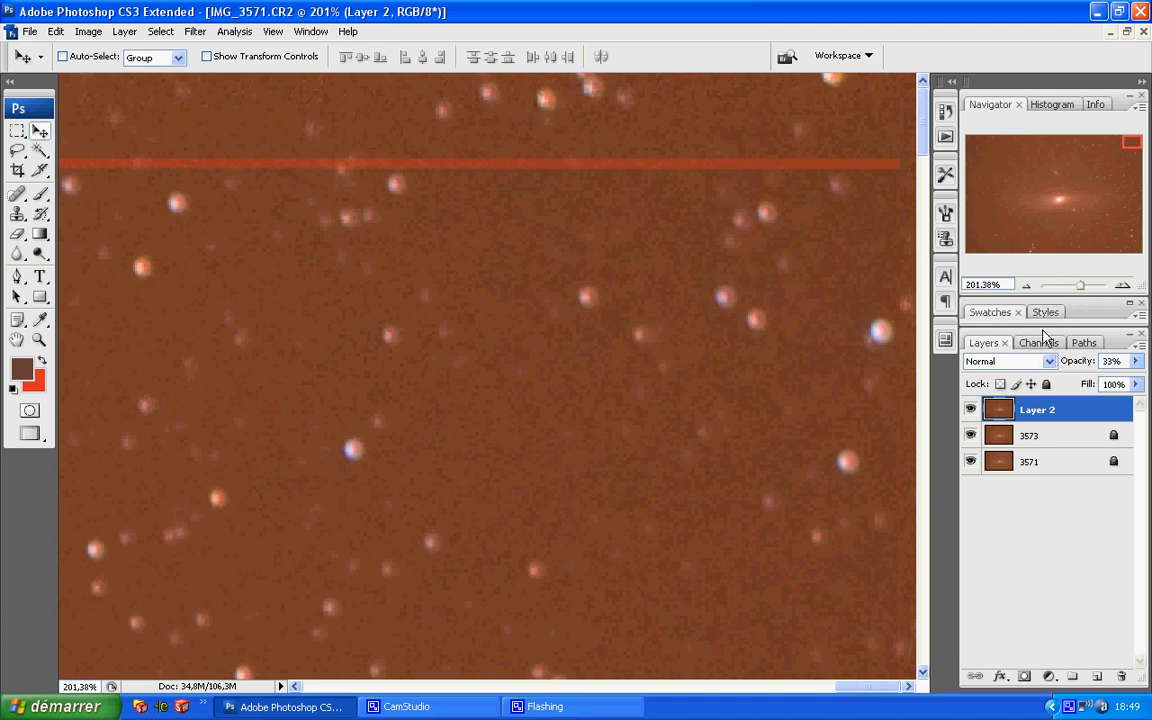
Rename Layer 2 as 3578 and lock the layer completely
double_click(1040, 408)
text(35)
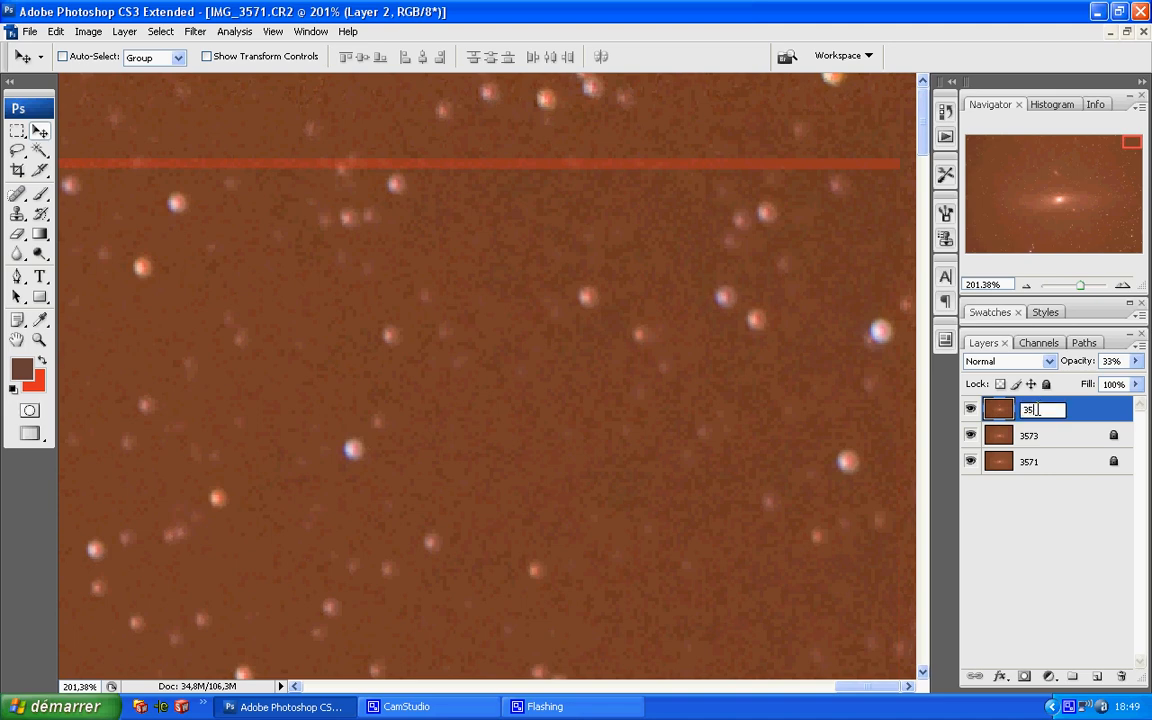
text(728)
key(Return)
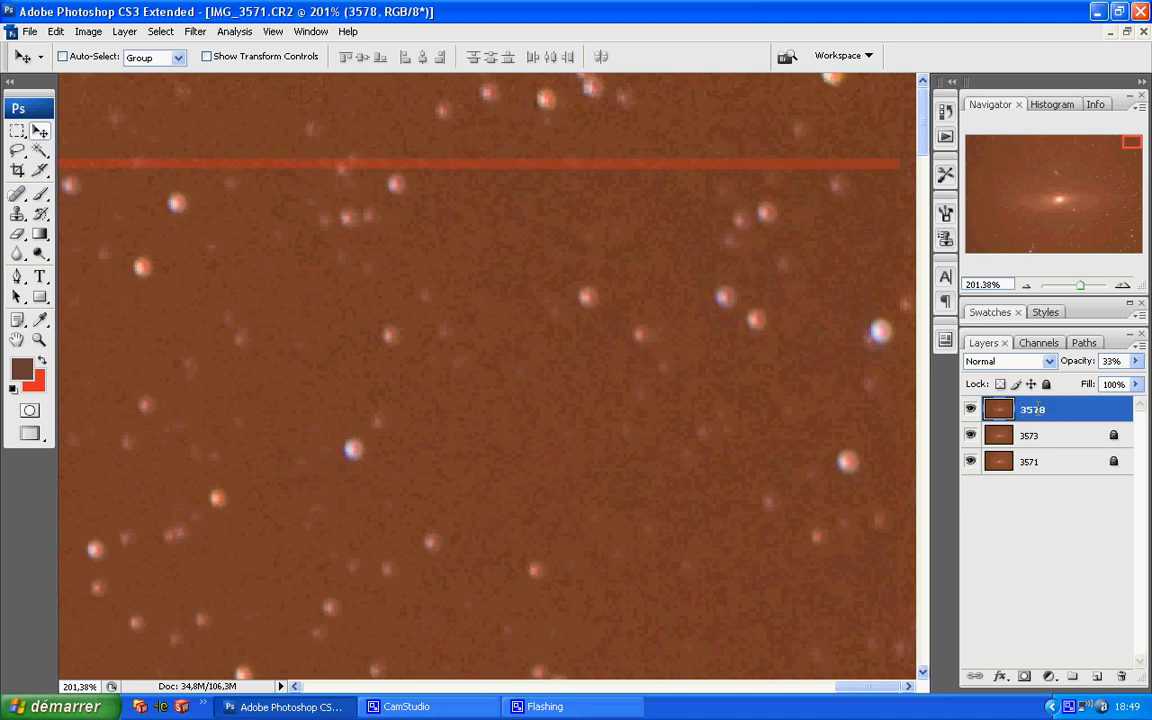
click(1047, 384)
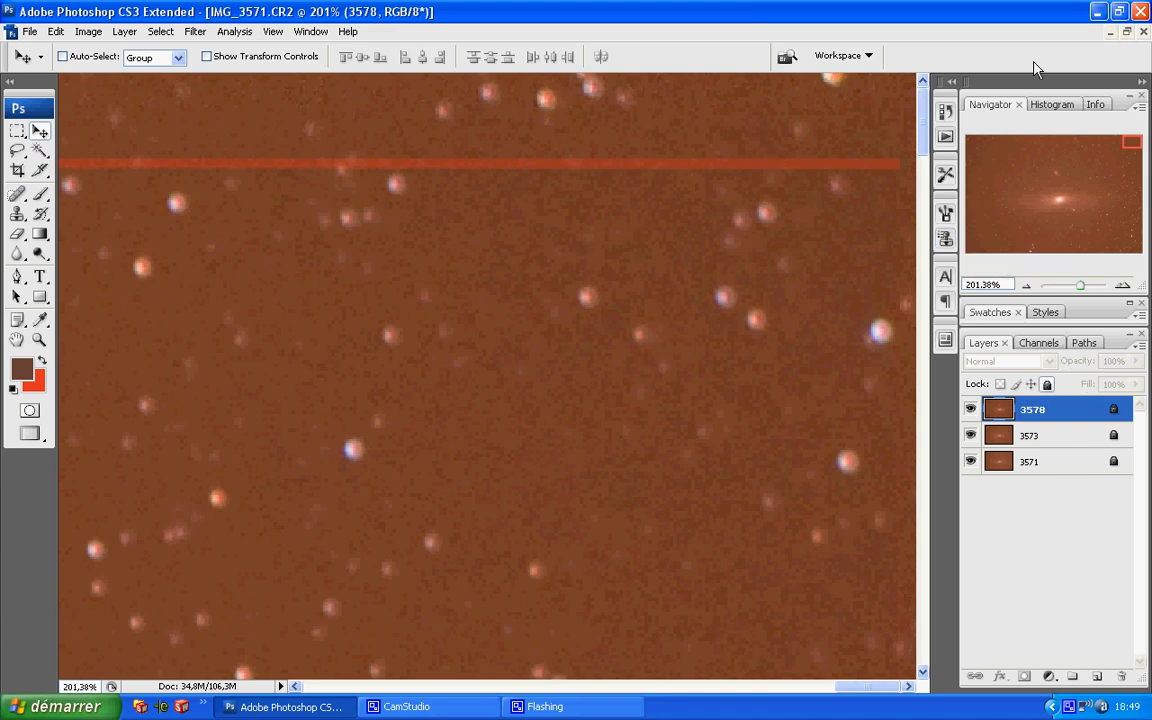
Open the Photoshop-format IMG_3571 file from the 301 sec folder, filtering the files to Photoshop (*.PSD;*.PDD)
click(30, 31)
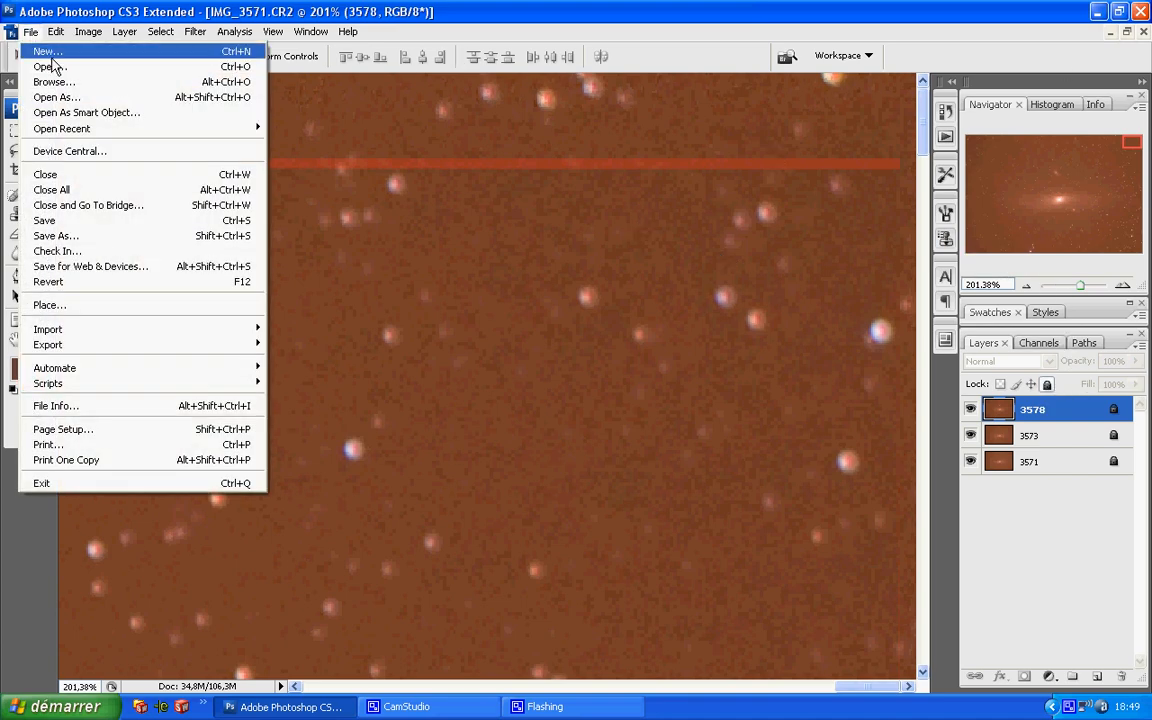
click(47, 67)
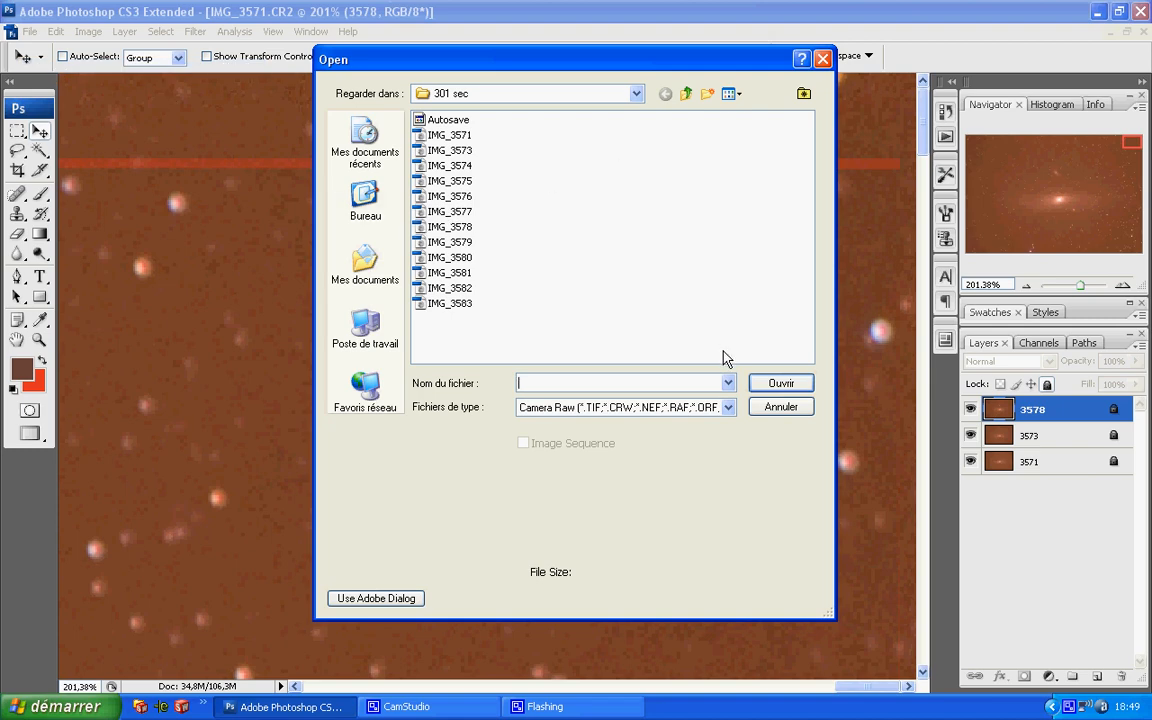
click(727, 407)
scroll(650, 180, up, 4)
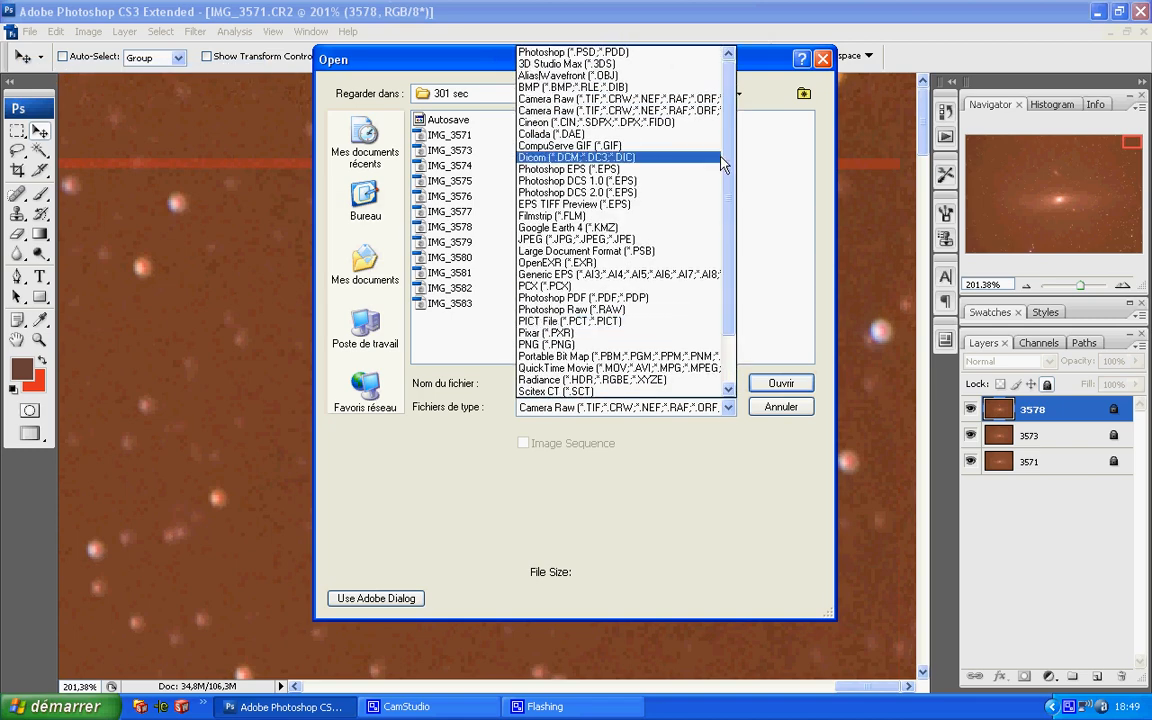
click(572, 46)
click(458, 121)
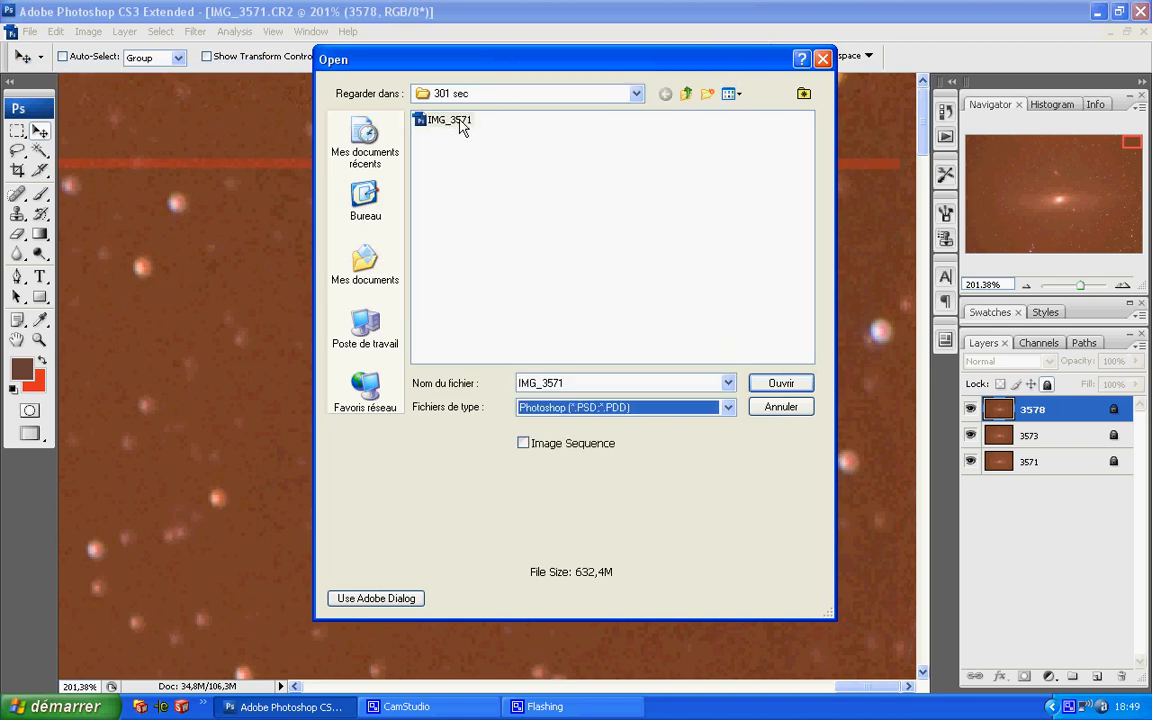
click(779, 385)
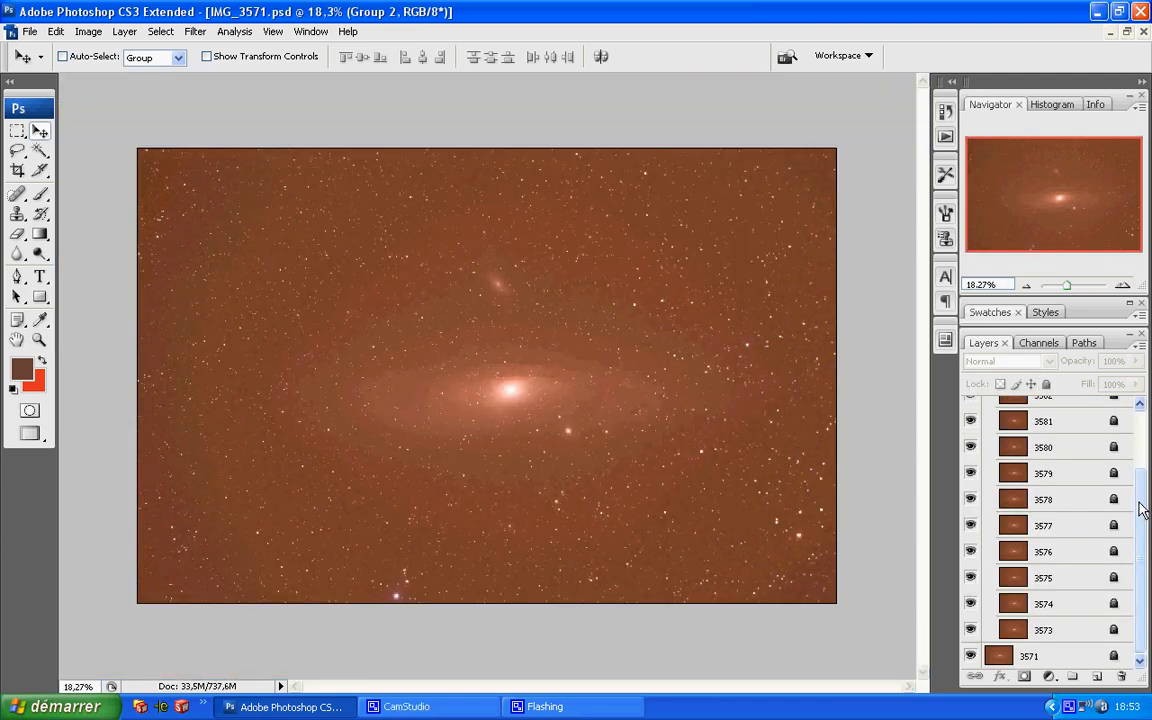
Review the stacked exposure layers in IMG_3571.psd, then select Group 1 and collapse it
drag(1143, 510, 1143, 430)
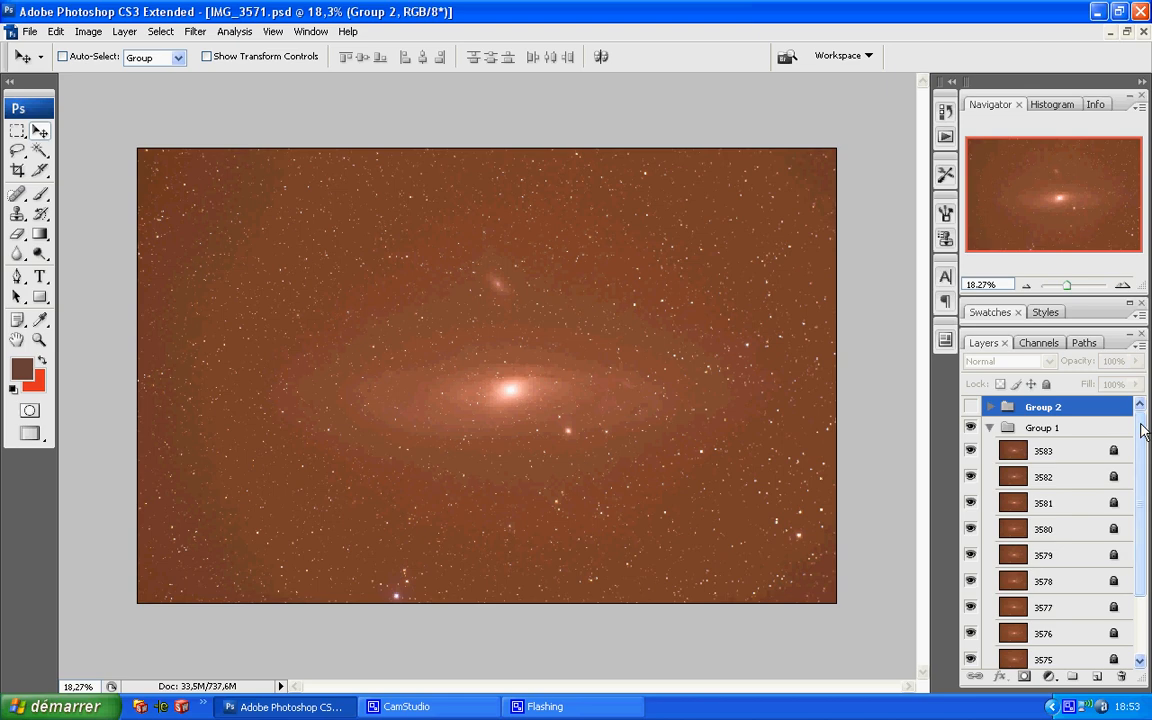
click(1060, 430)
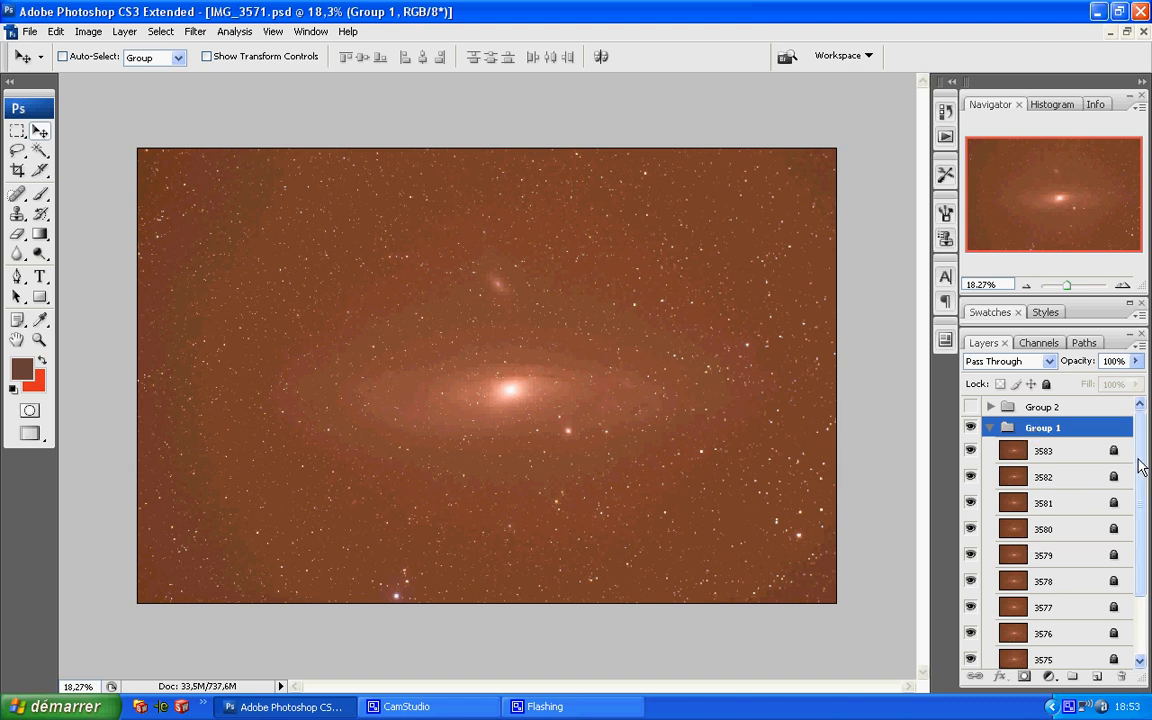
drag(1140, 459, 1137, 420)
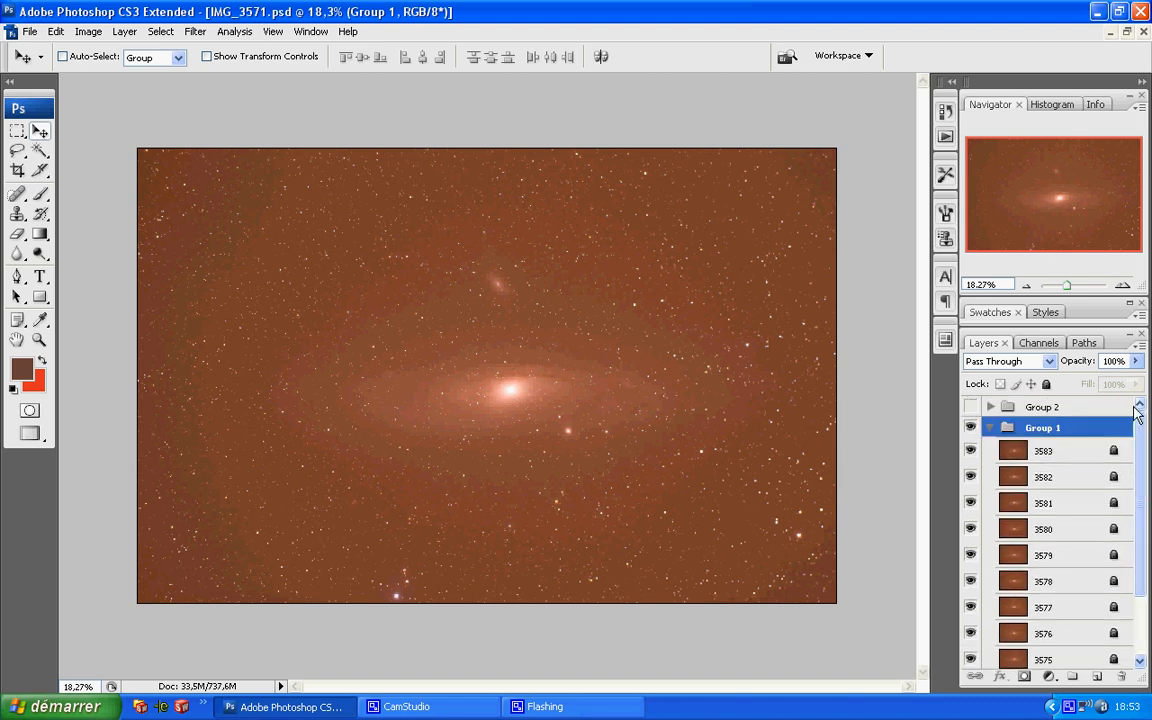
click(990, 427)
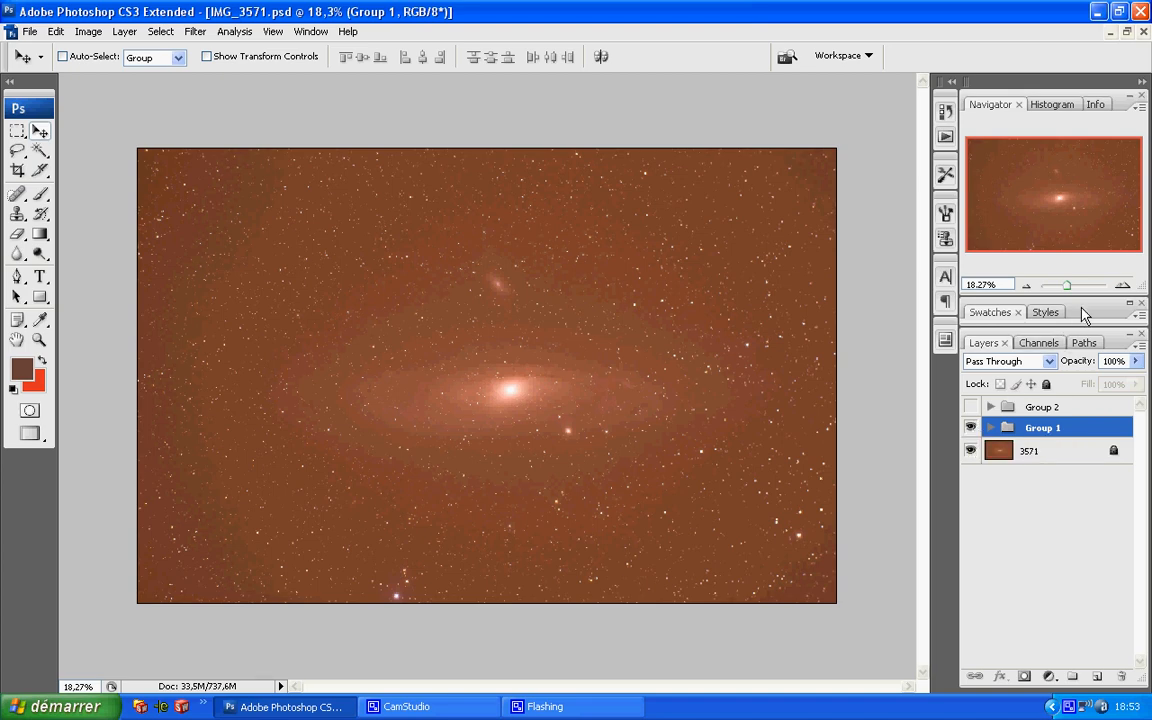
Zoom to about 135% beside the galaxy core and toggle Group 1's visibility repeatedly to compare the stack with the single exposure 3571
drag(1067, 287, 1073, 288)
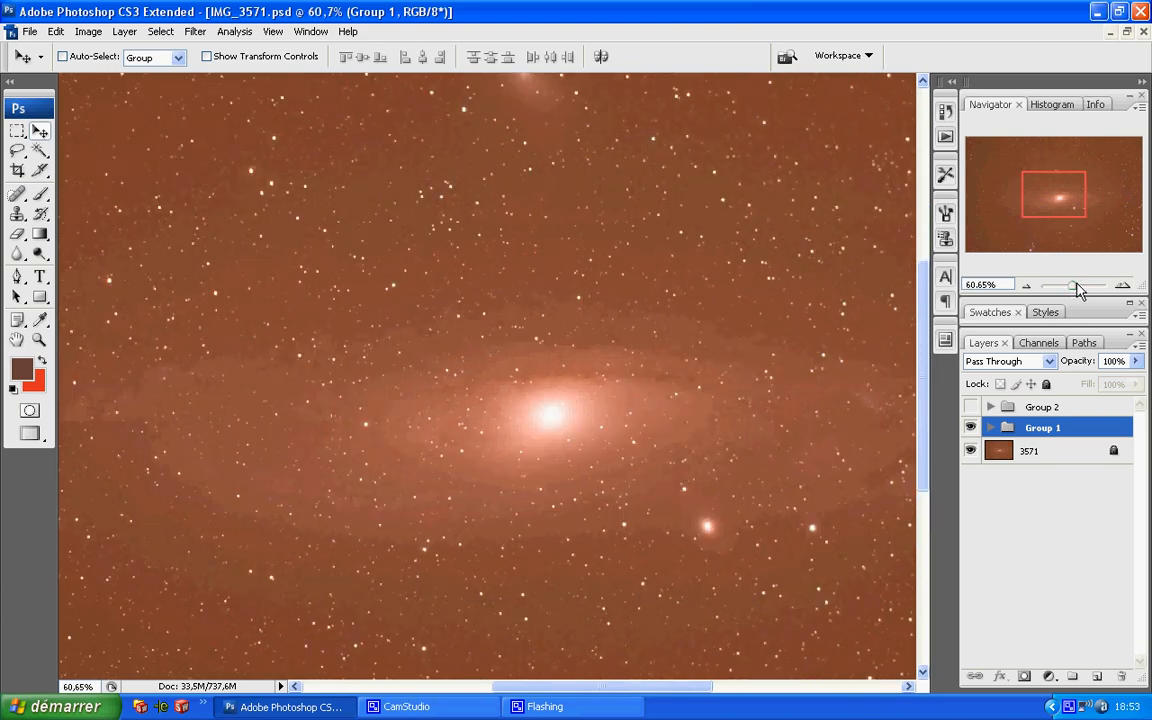
click(1077, 287)
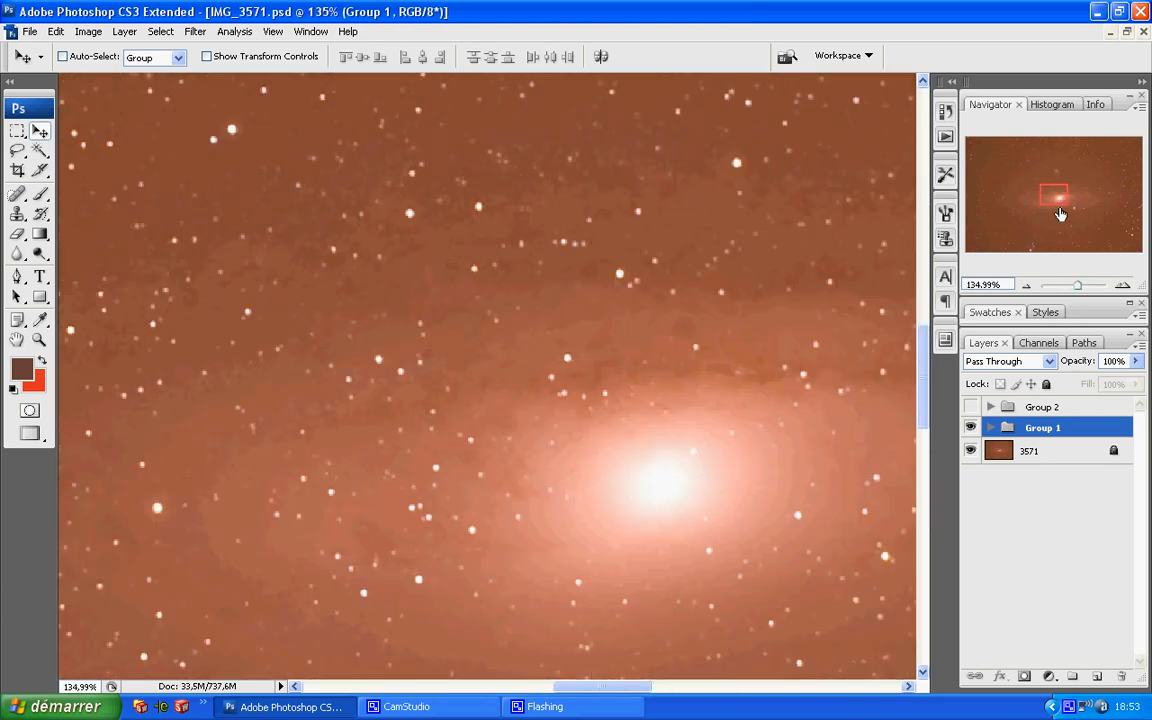
drag(1054, 192, 1048, 197)
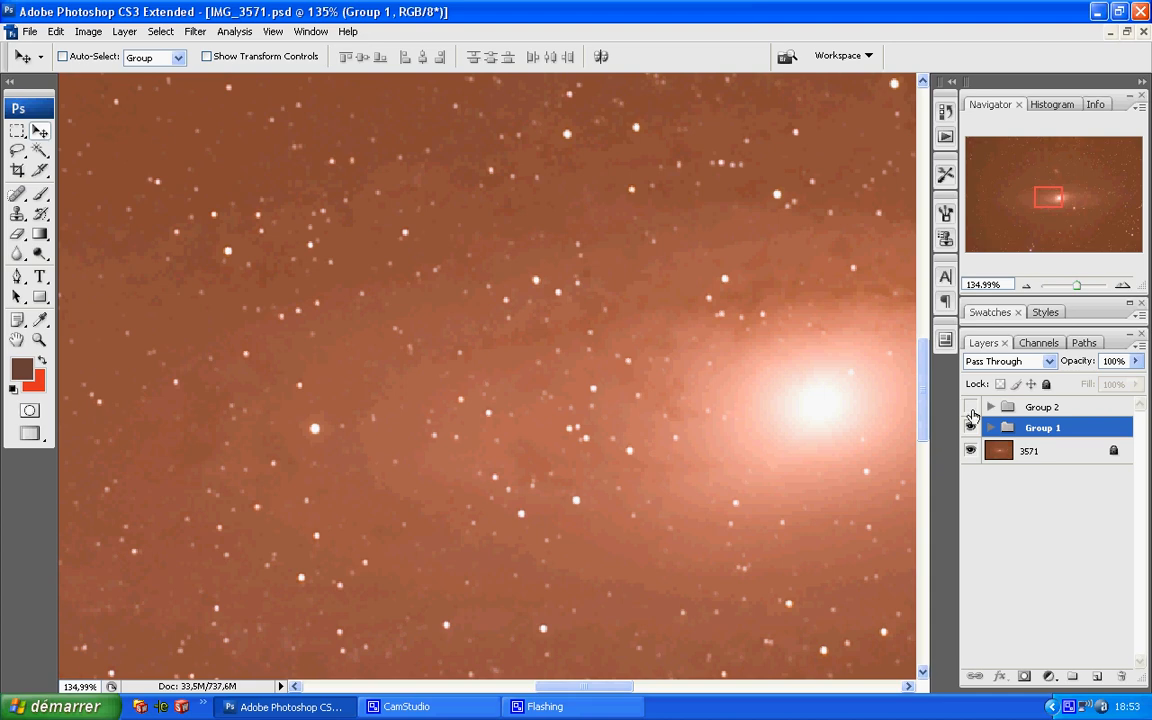
click(970, 428)
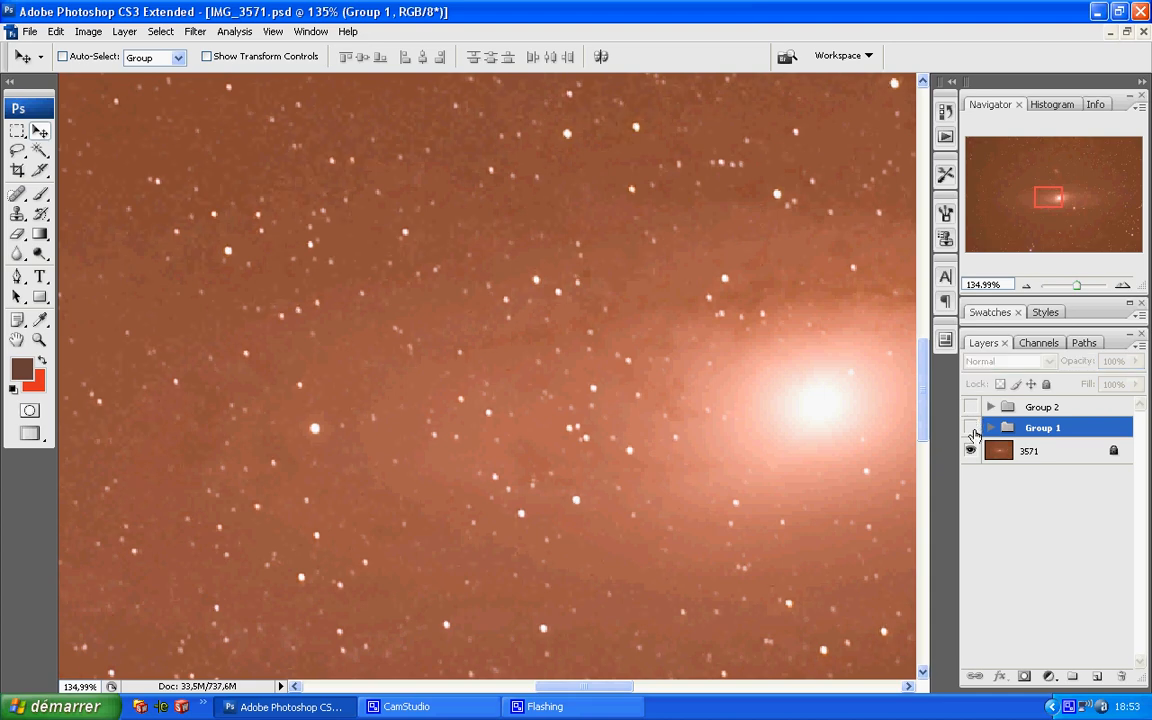
click(971, 428)
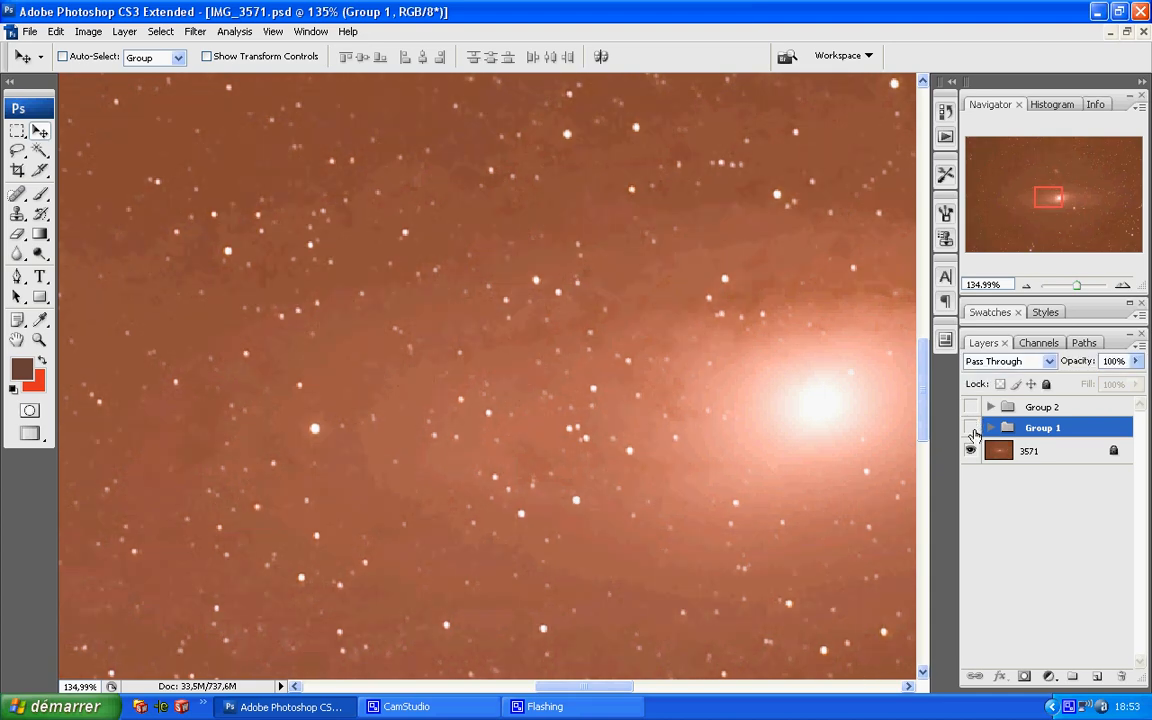
click(971, 428)
click(971, 428)
click(971, 428)
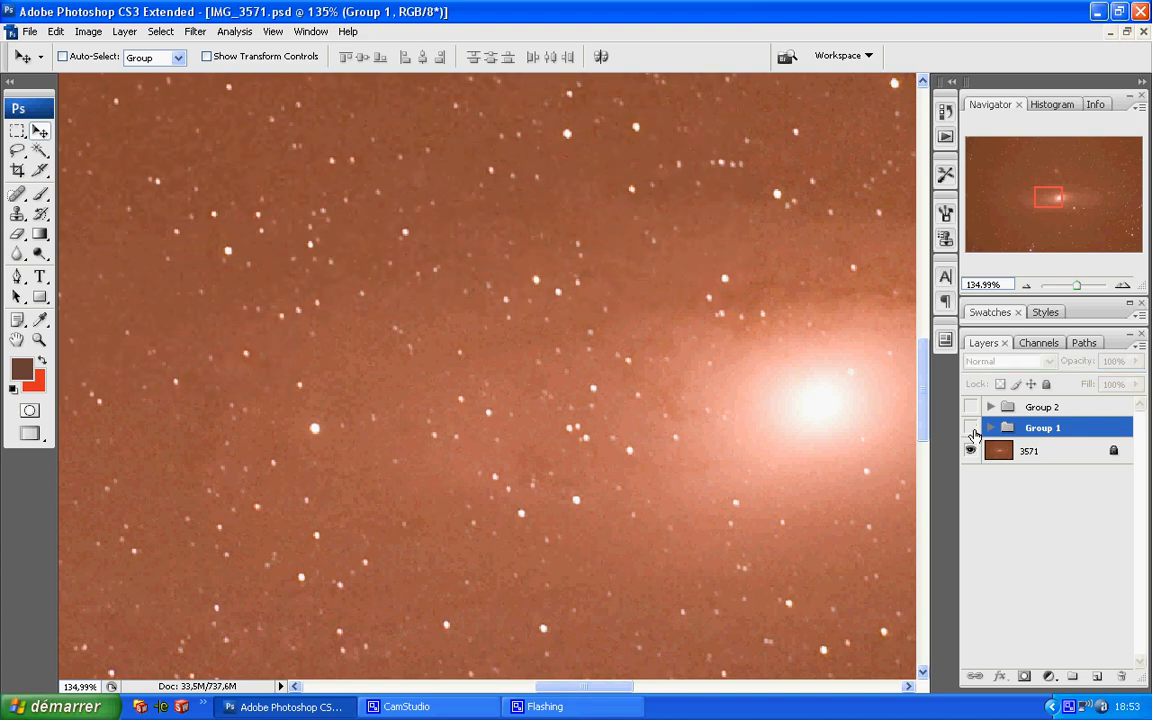
click(971, 428)
click(971, 428)
click(973, 431)
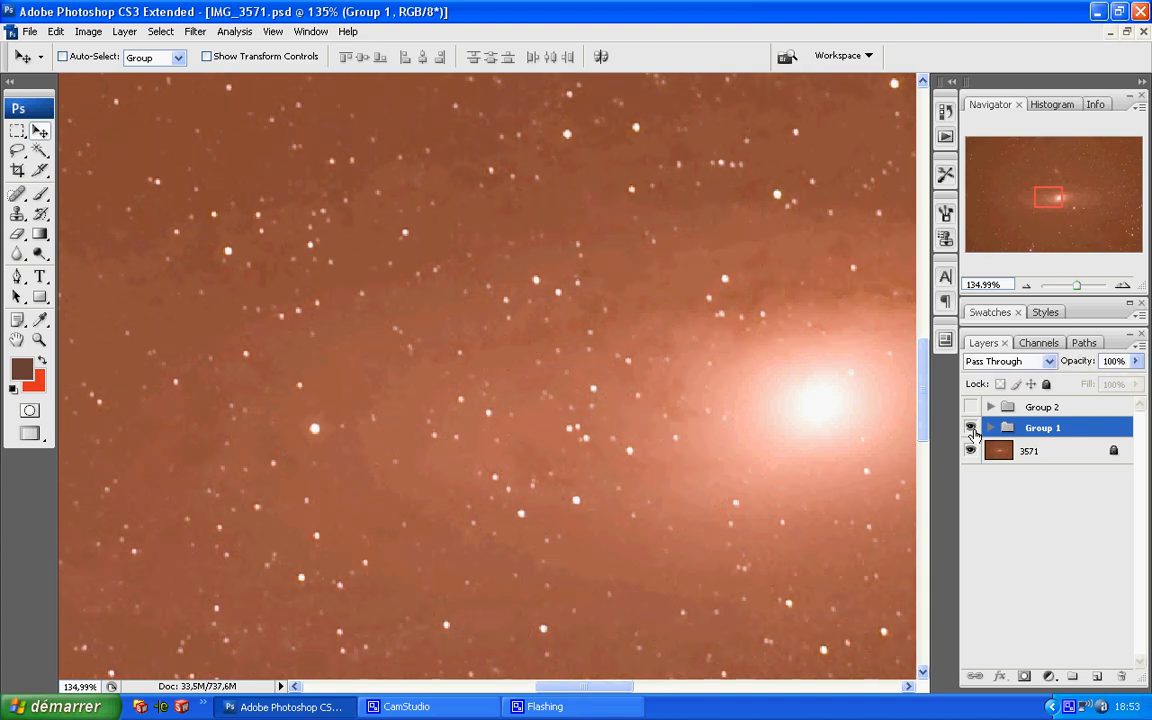
click(973, 431)
click(972, 430)
click(972, 430)
click(972, 430)
click(971, 428)
click(971, 428)
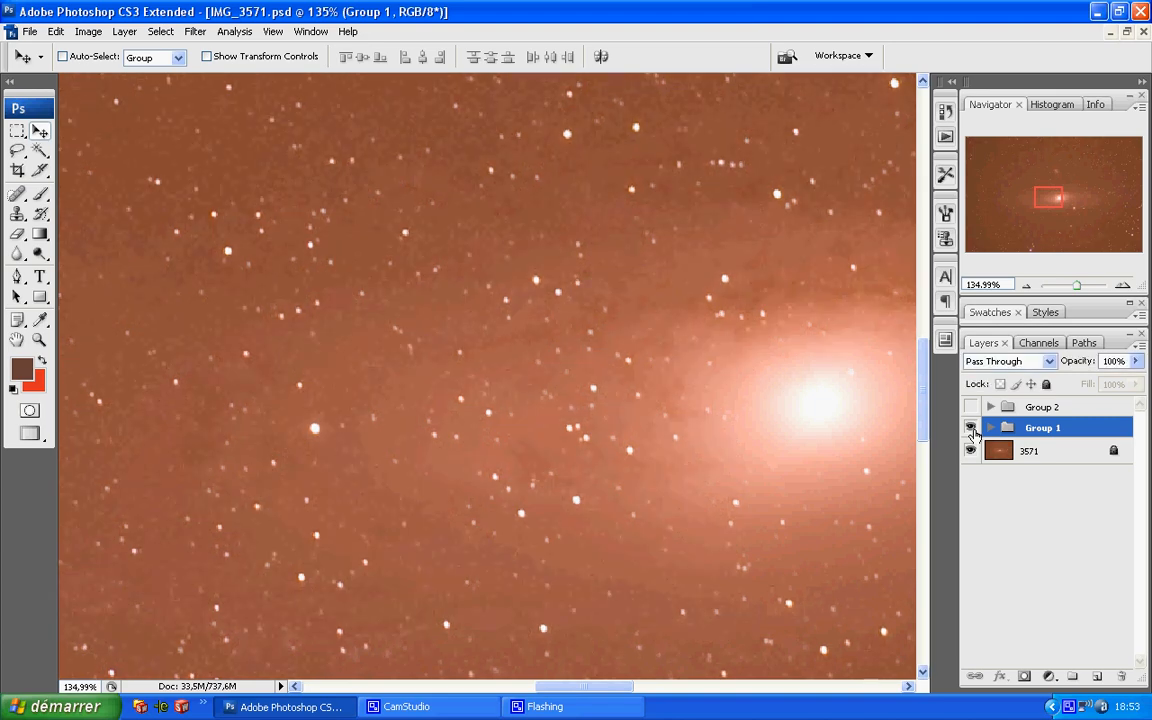